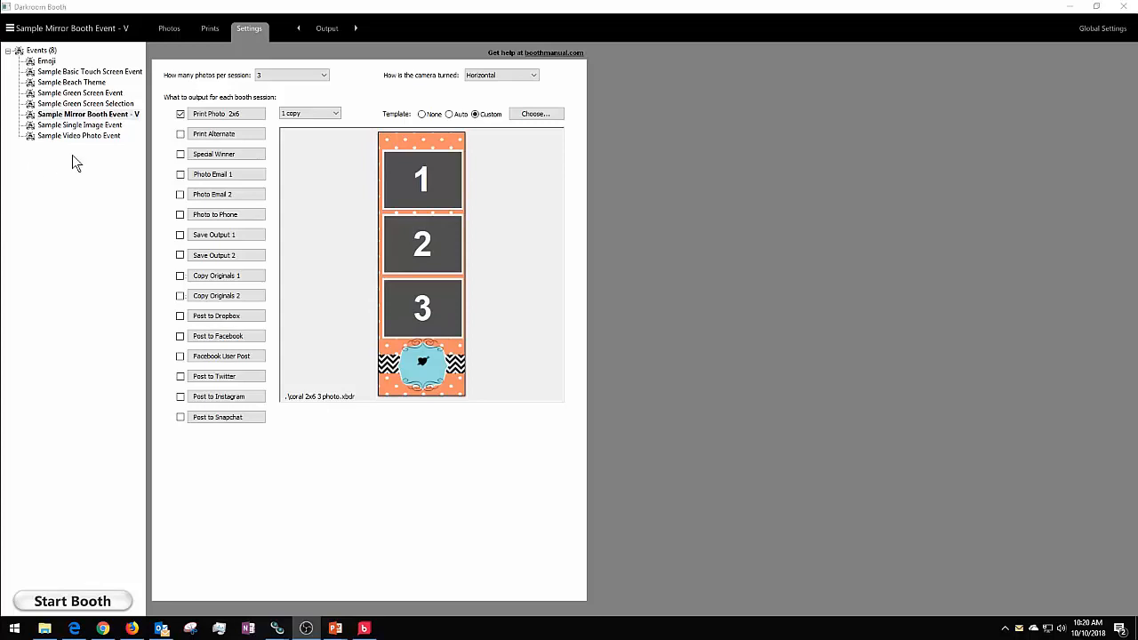
# Open the Device Control settings of the Sample Mirror Booth Event - V
pyautogui.click(81, 114)
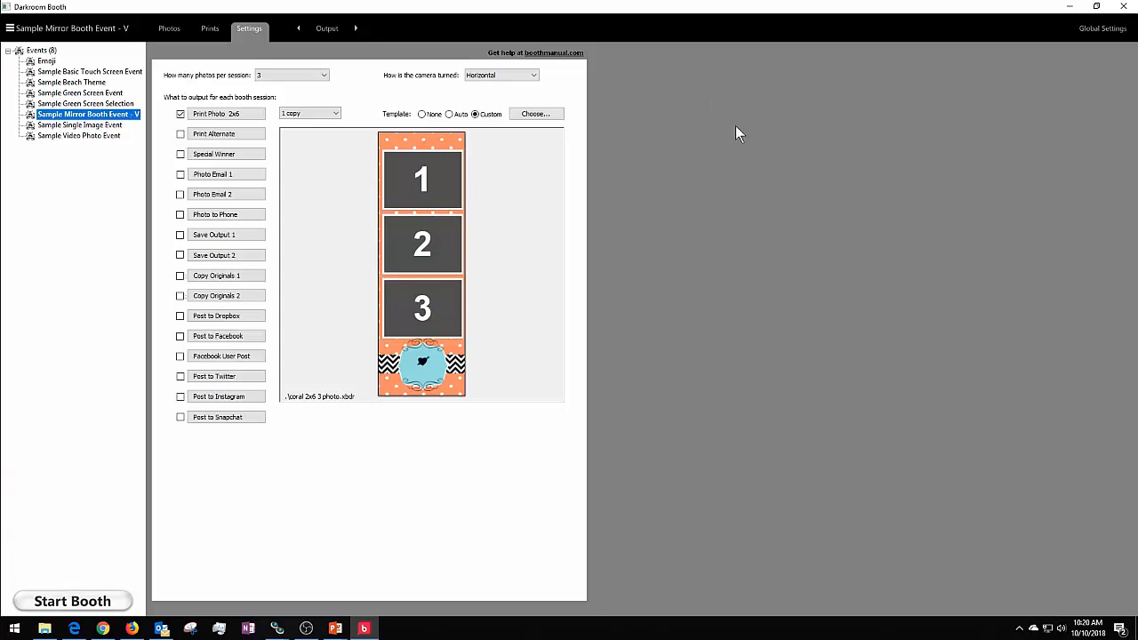
pyautogui.click(330, 29)
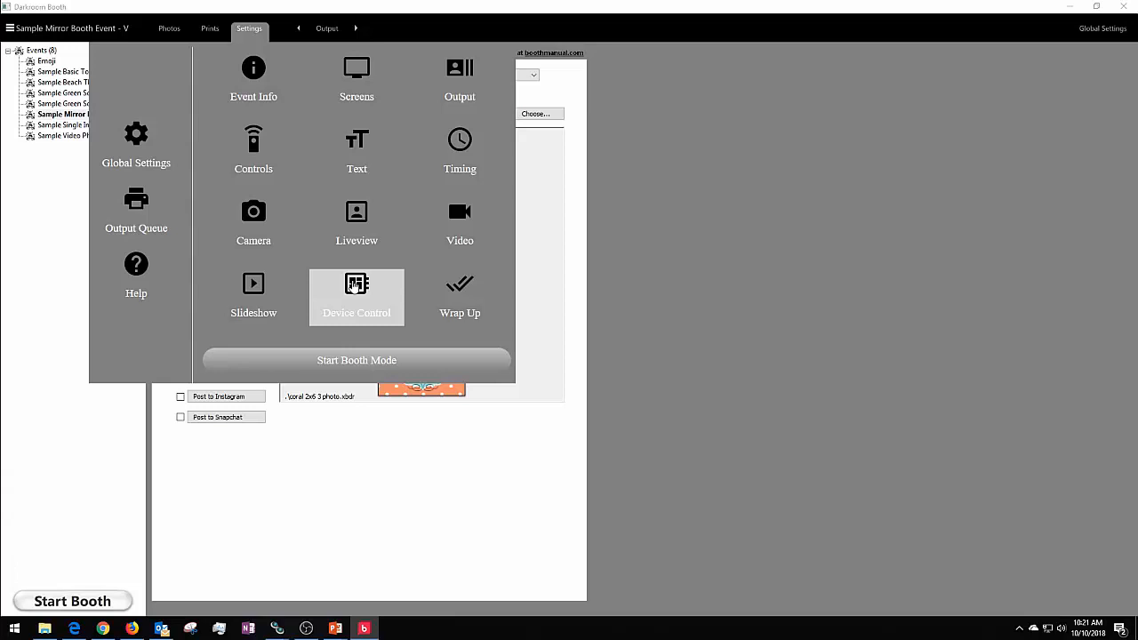
pyautogui.click(354, 285)
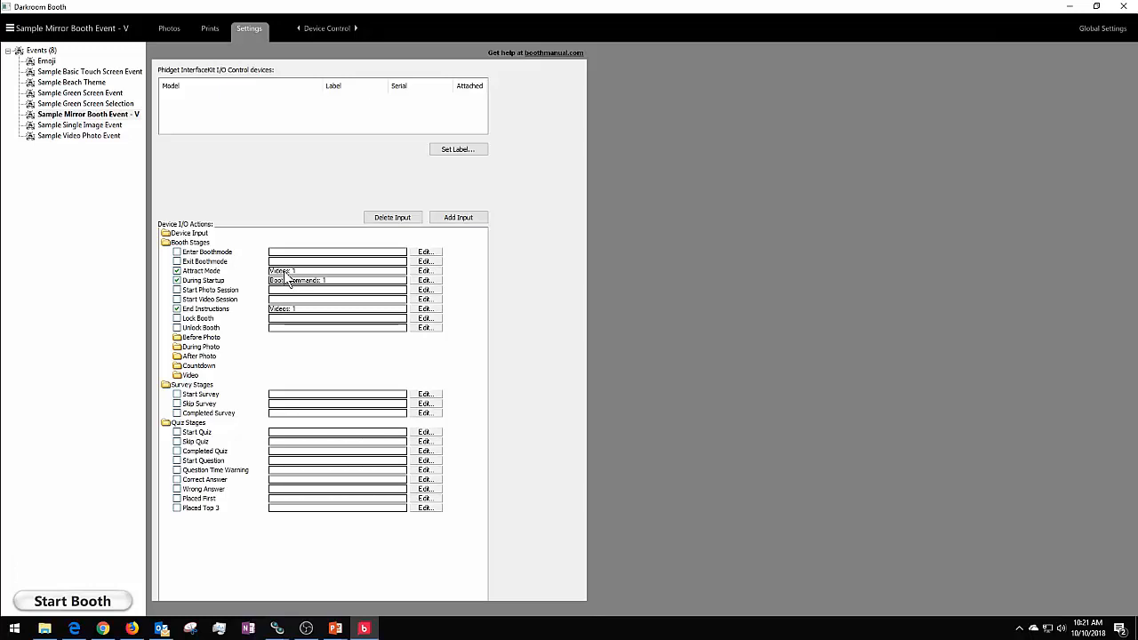
# Review the playback settings of the video assigned to the Attract Mode stage
pyautogui.click(425, 270)
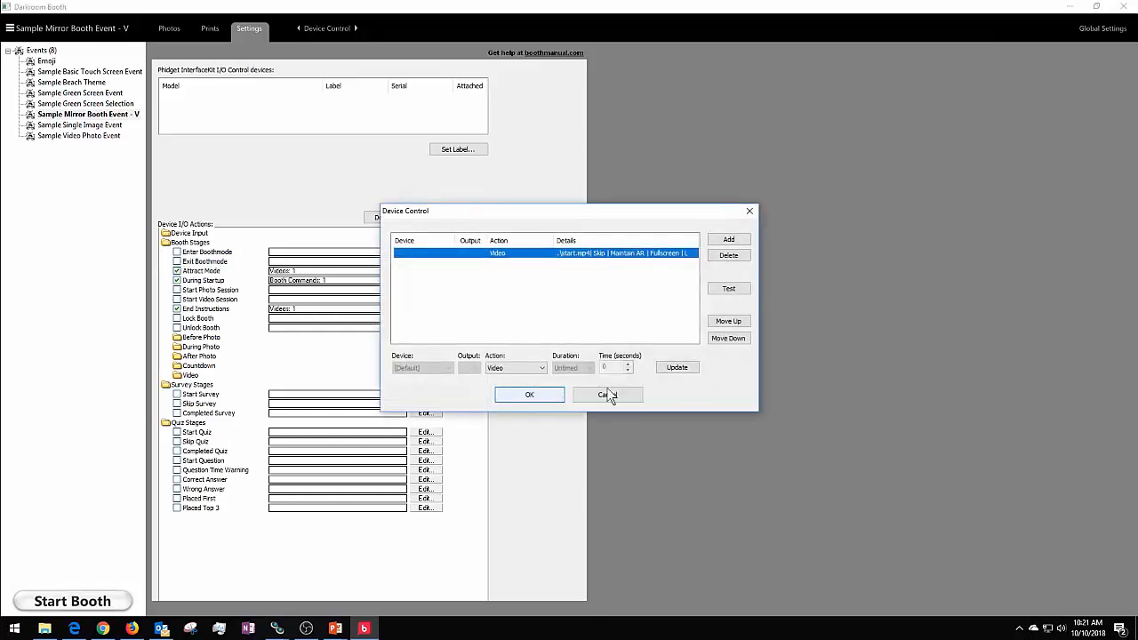
pyautogui.click(677, 368)
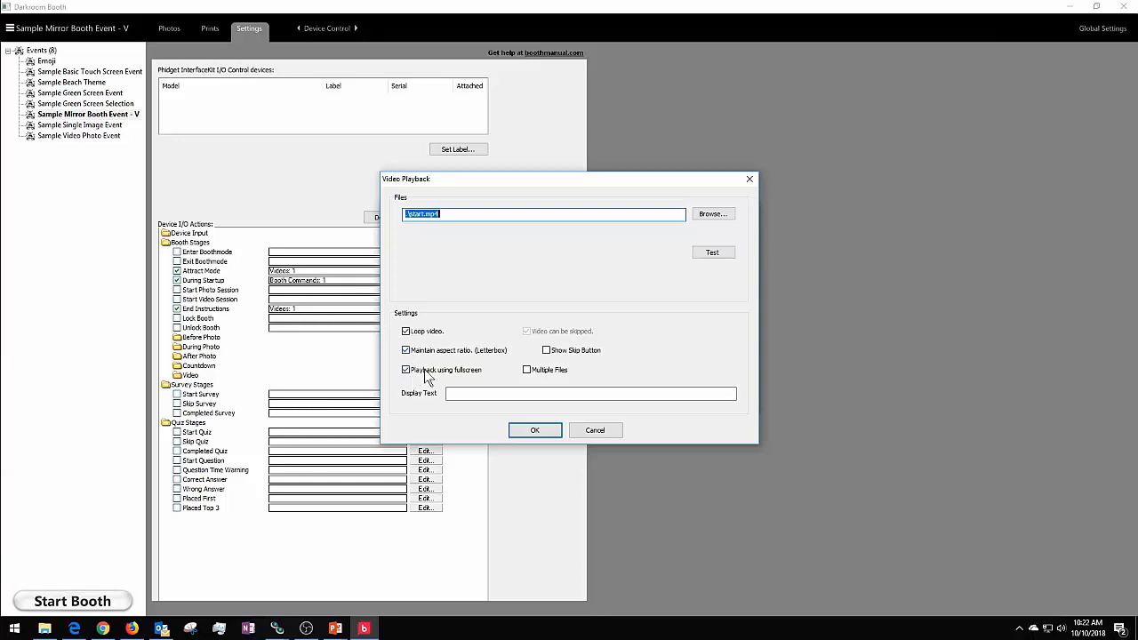
pyautogui.click(536, 430)
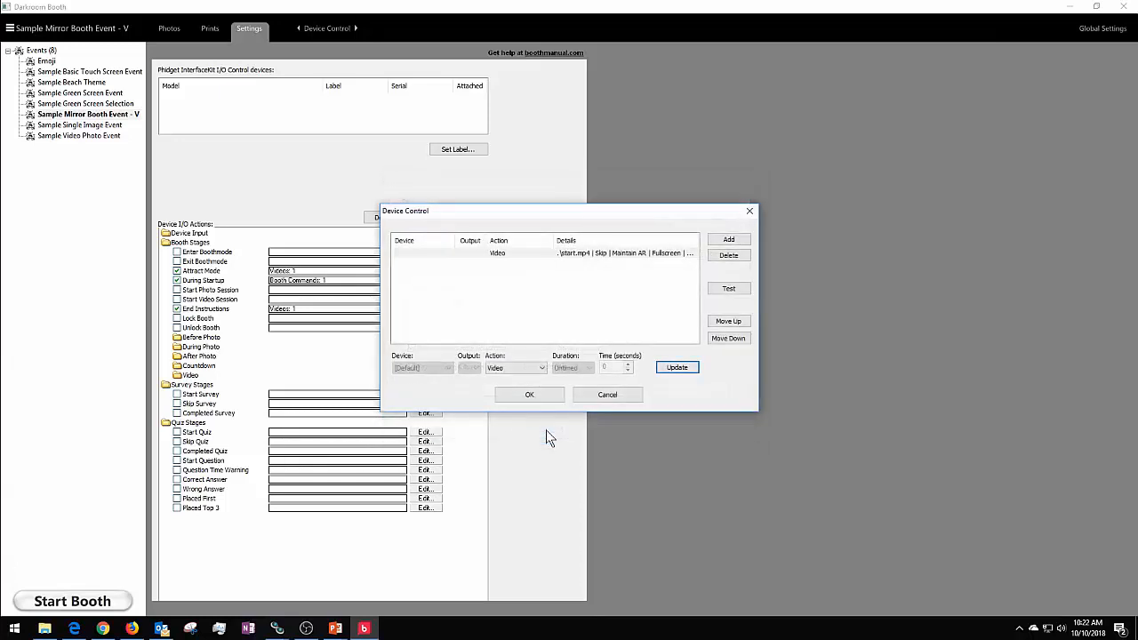
pyautogui.click(541, 397)
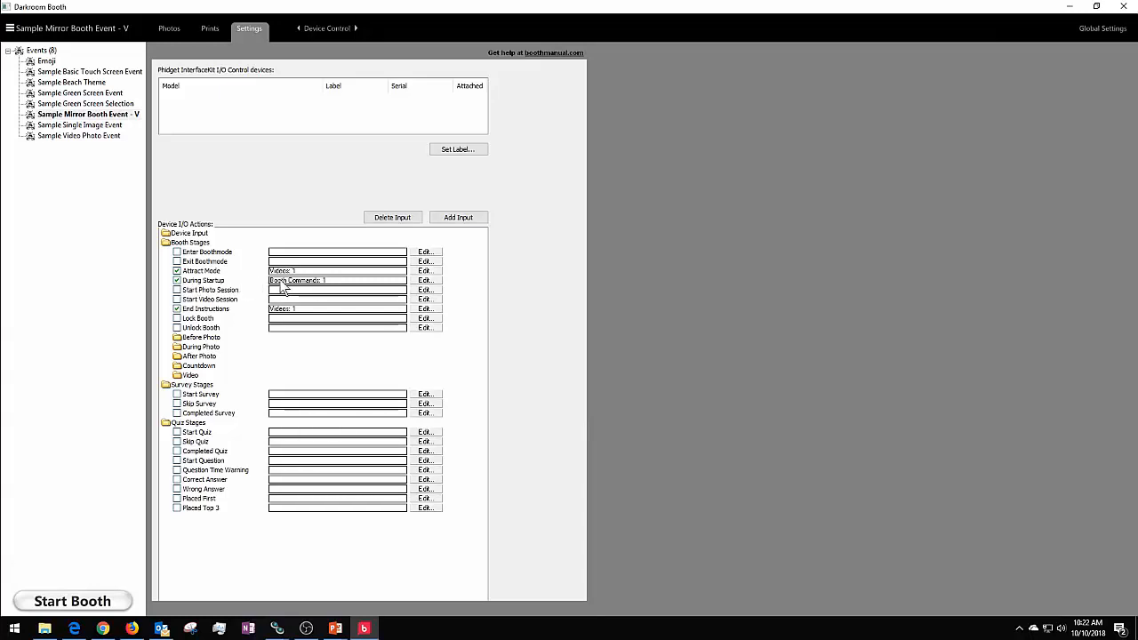
# Review the During Startup stage's action and the options for adding a booth command, without saving anything
pyautogui.click(424, 282)
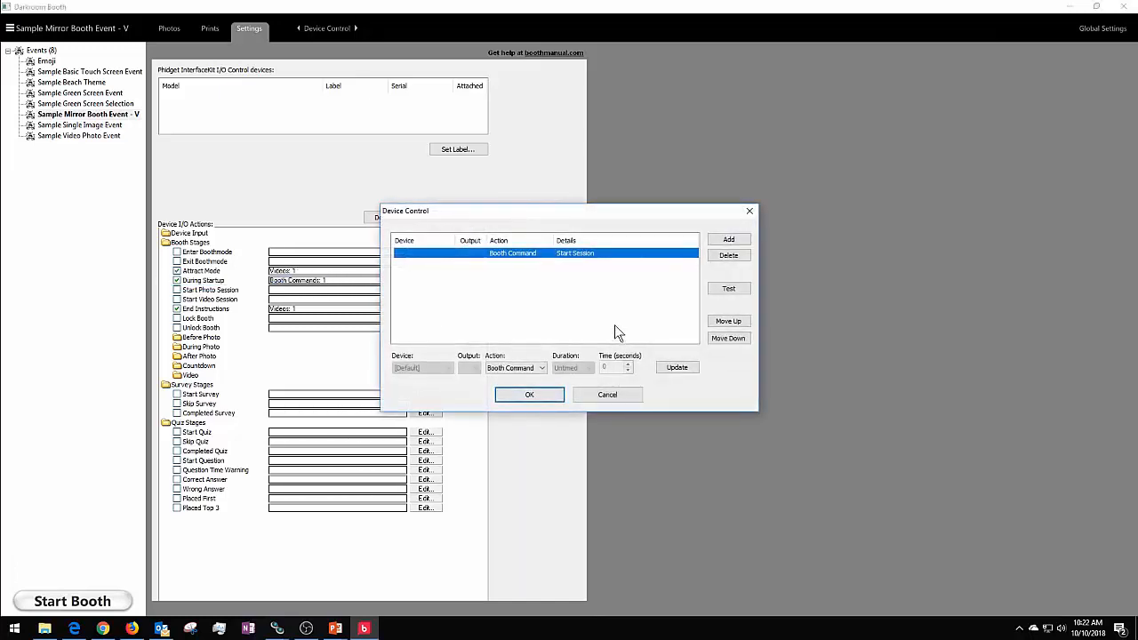
pyautogui.click(726, 240)
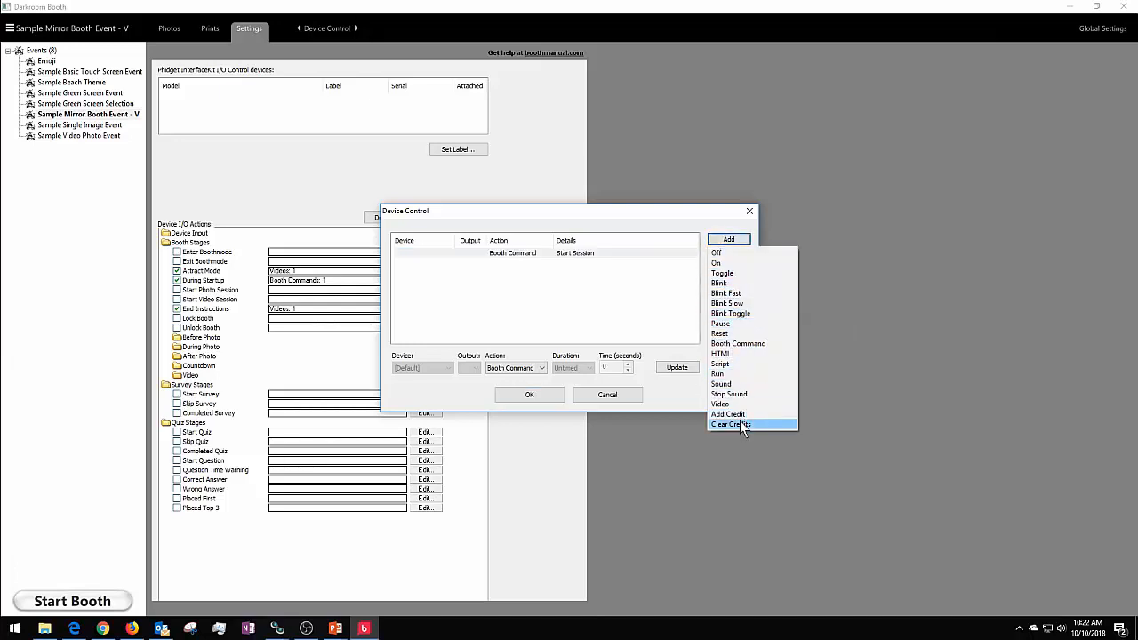
pyautogui.click(743, 344)
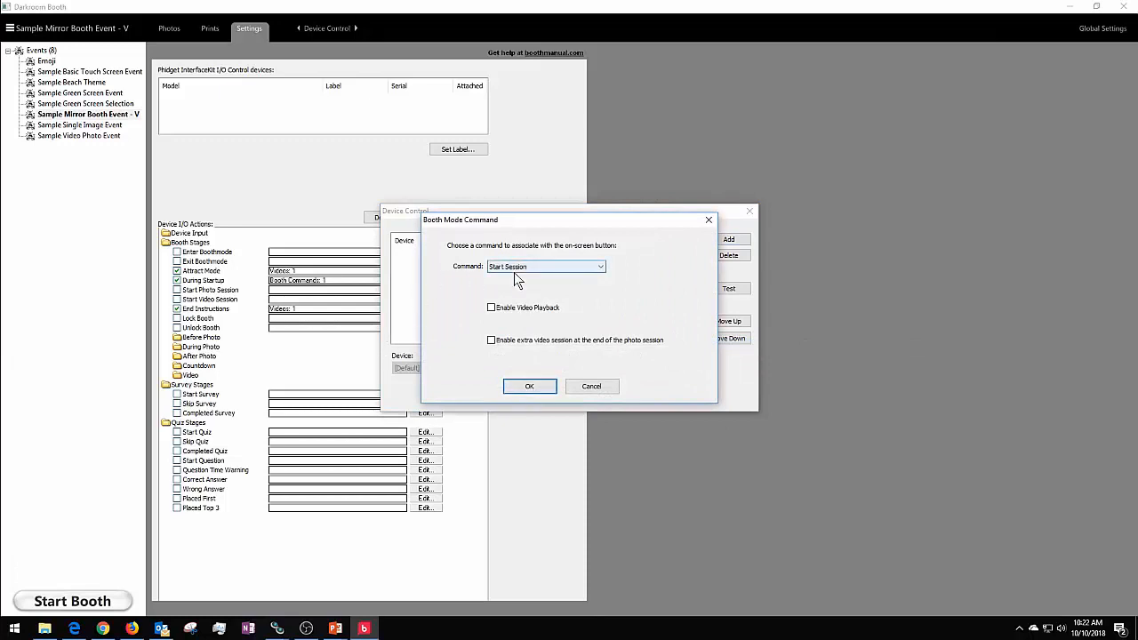
pyautogui.click(580, 388)
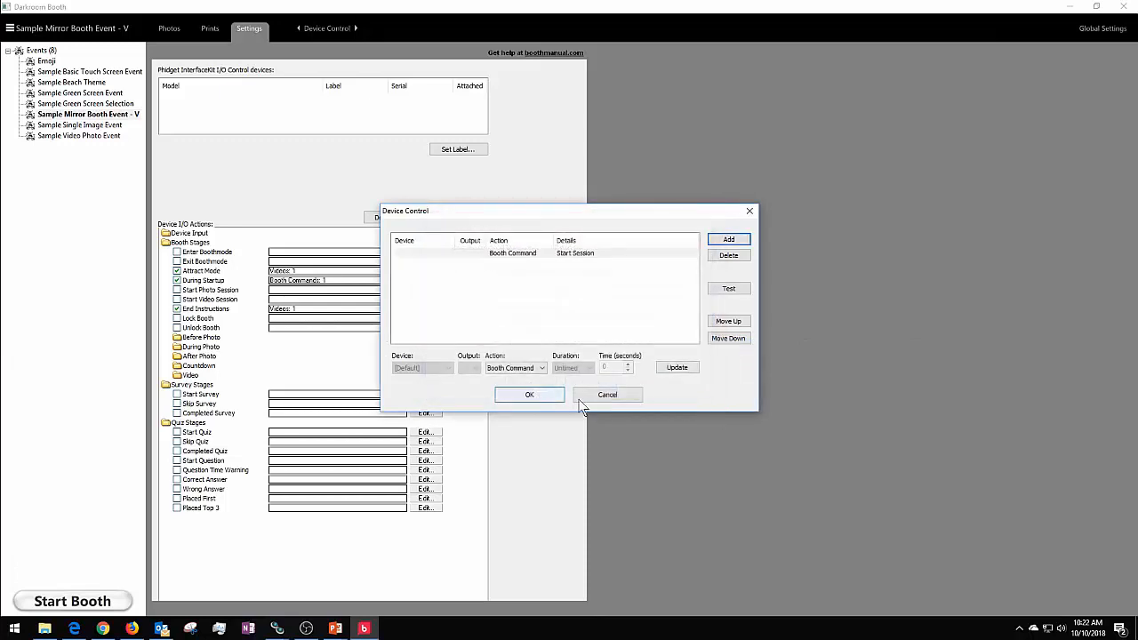
pyautogui.click(602, 405)
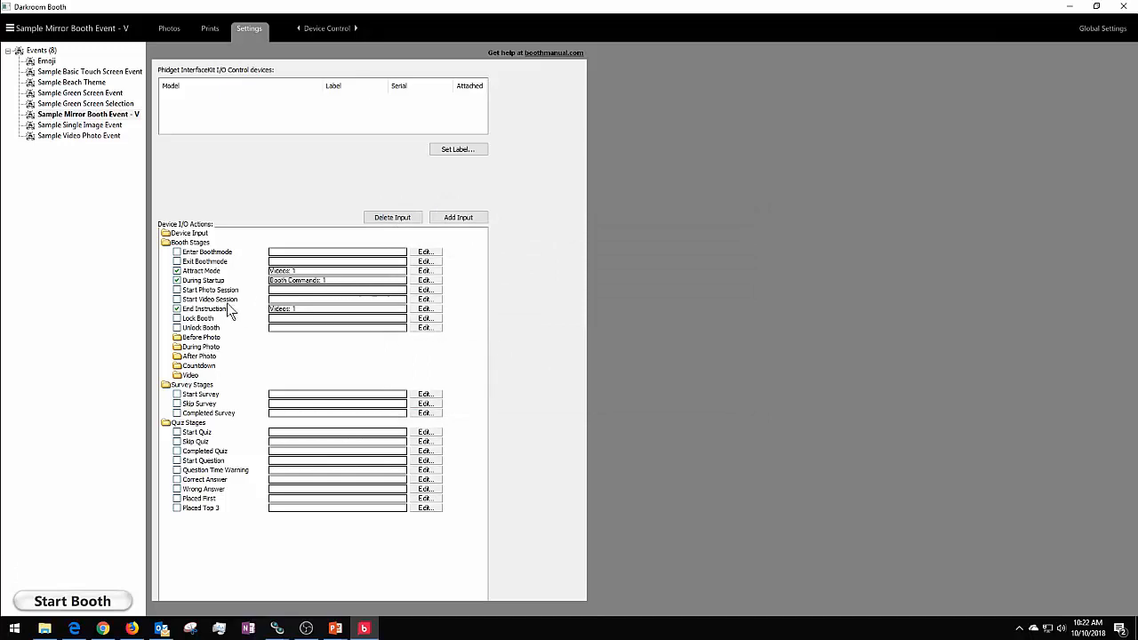
# Expand the Before Photo, After Photo and Countdown stages to examine their assigned videos
pyautogui.doubleClick(176, 338)
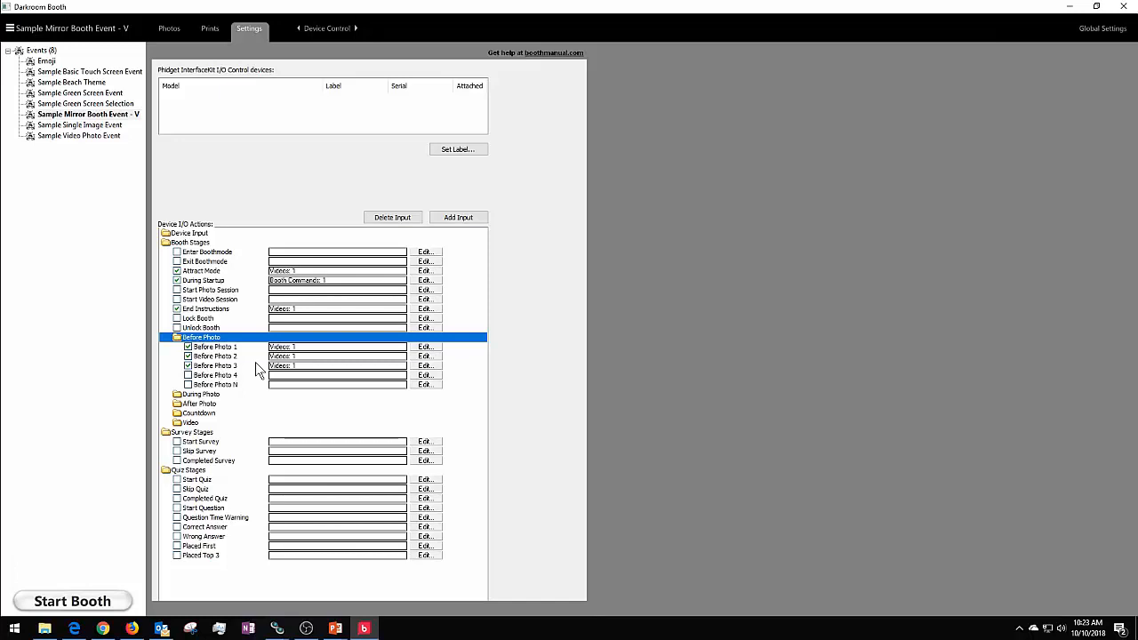
pyautogui.click(197, 404)
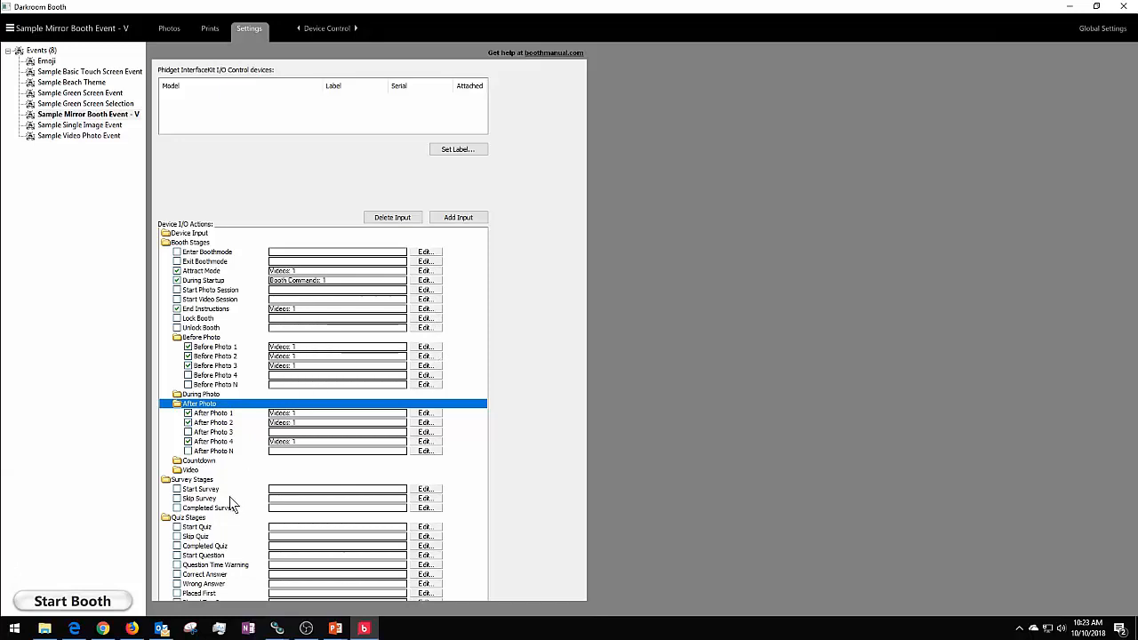
pyautogui.doubleClick(187, 462)
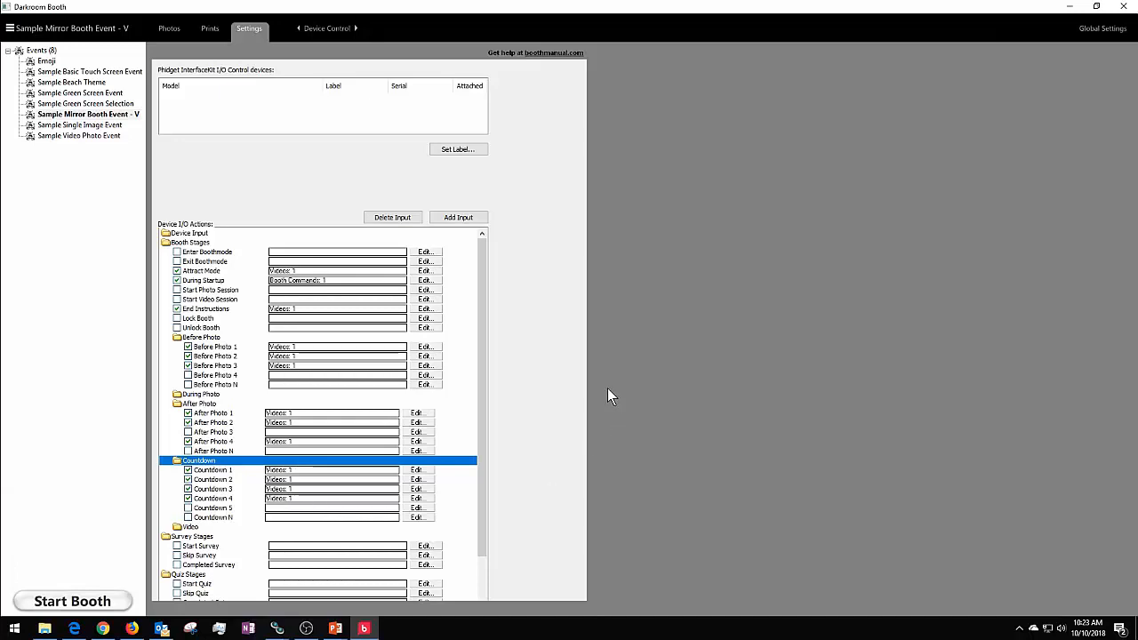
# Start booth mode for the mirror event and continue without a printer
pyautogui.click(61, 610)
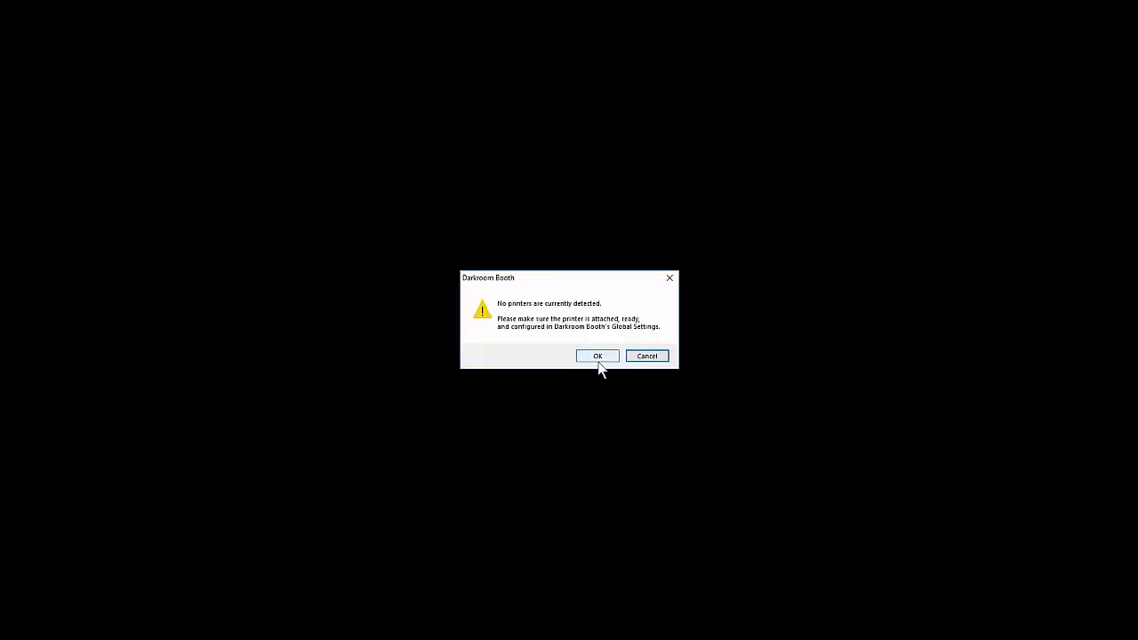
pyautogui.click(601, 357)
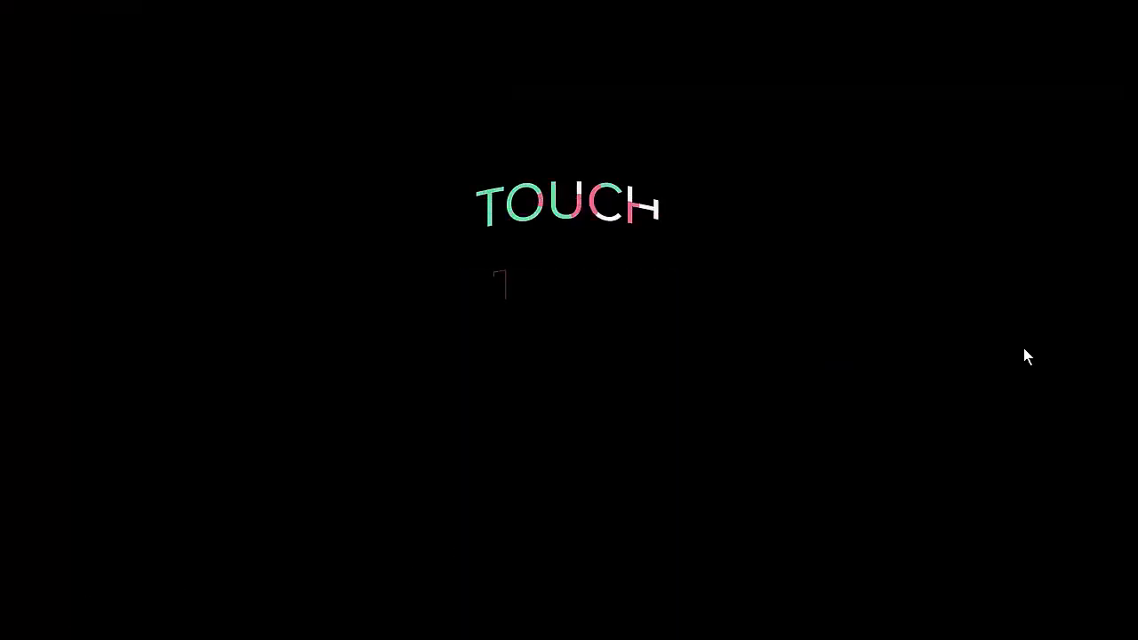
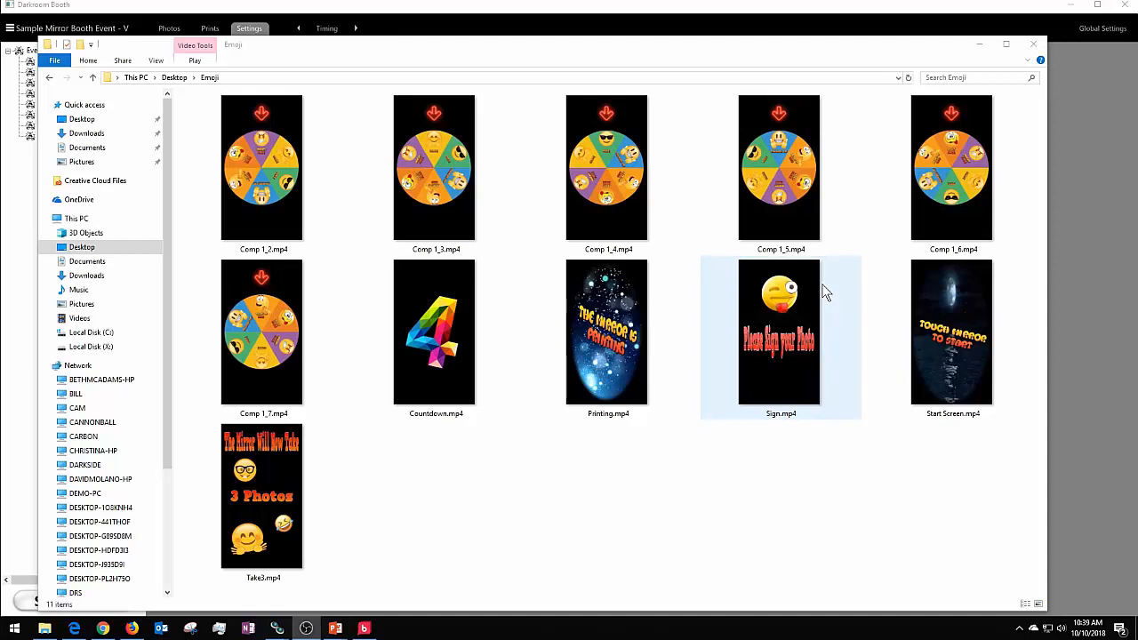
# Close the Emoji video folder and open the Device Control settings of the Emoji event
pyautogui.click(1035, 44)
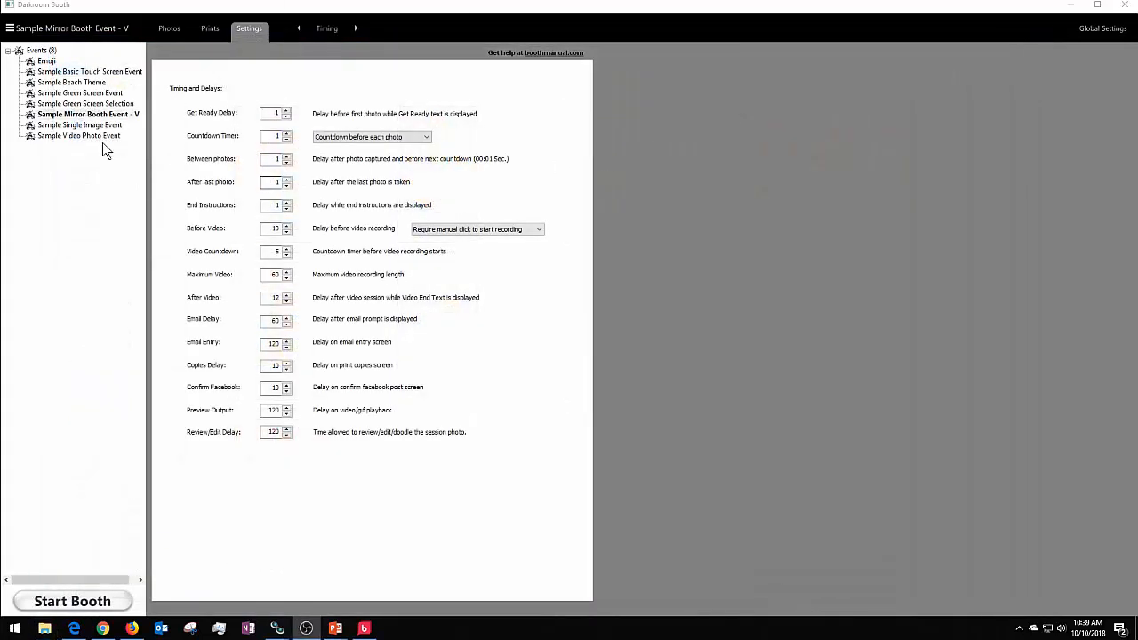
pyautogui.click(47, 62)
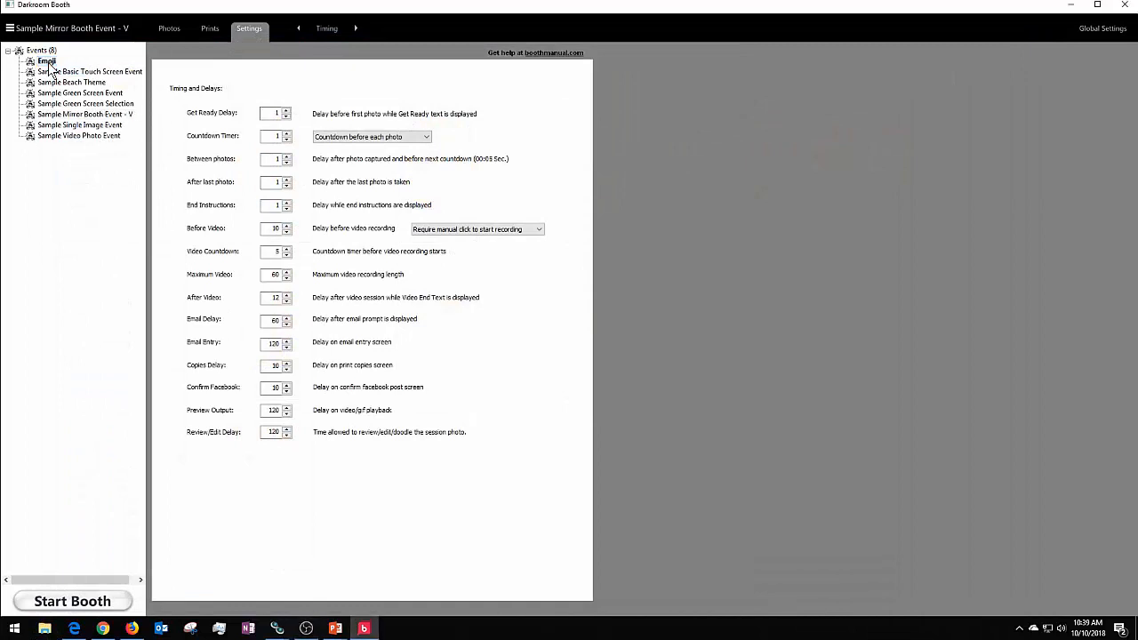
pyautogui.click(49, 63)
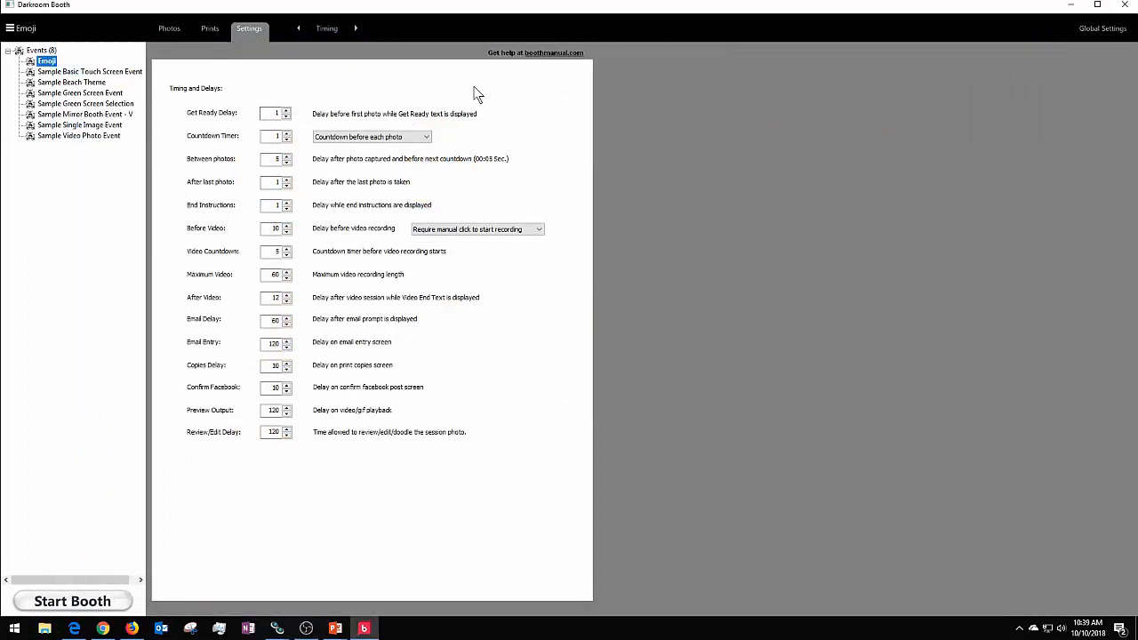
pyautogui.click(326, 31)
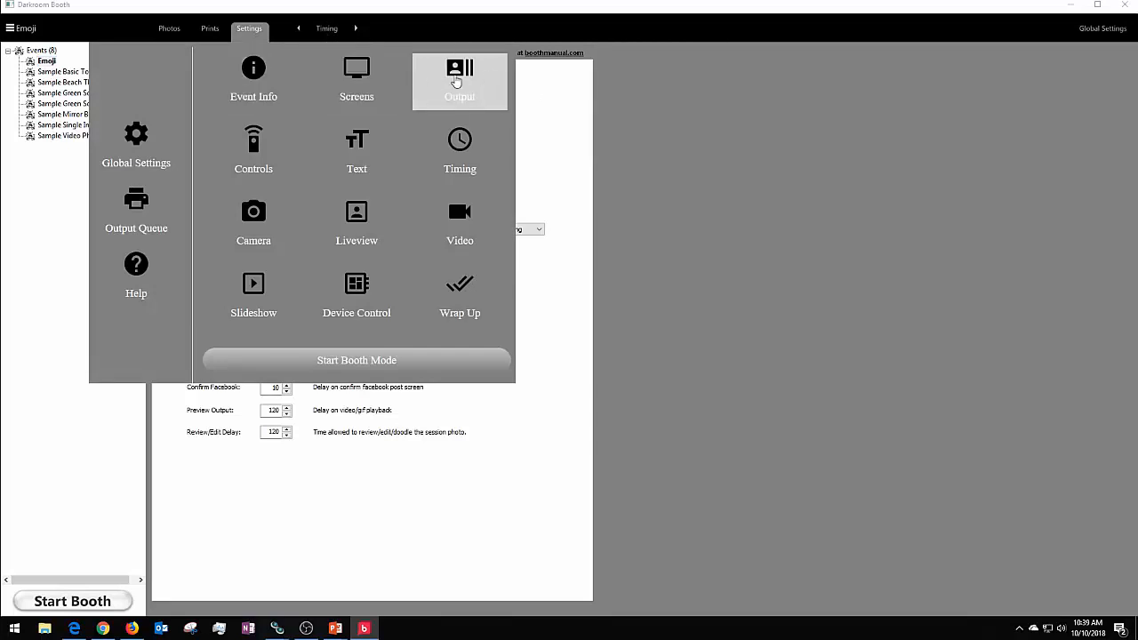
pyautogui.click(360, 290)
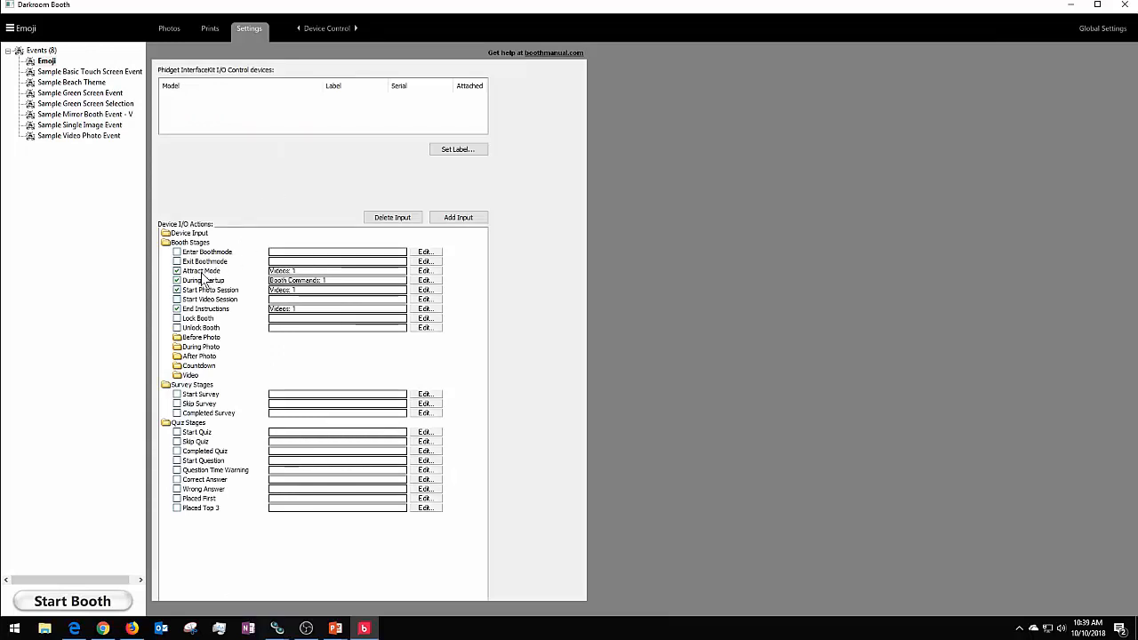
# Add another video action to Attract Mode using Start Screen.mp4, with looping and maintained aspect ratio enabled
pyautogui.click(425, 278)
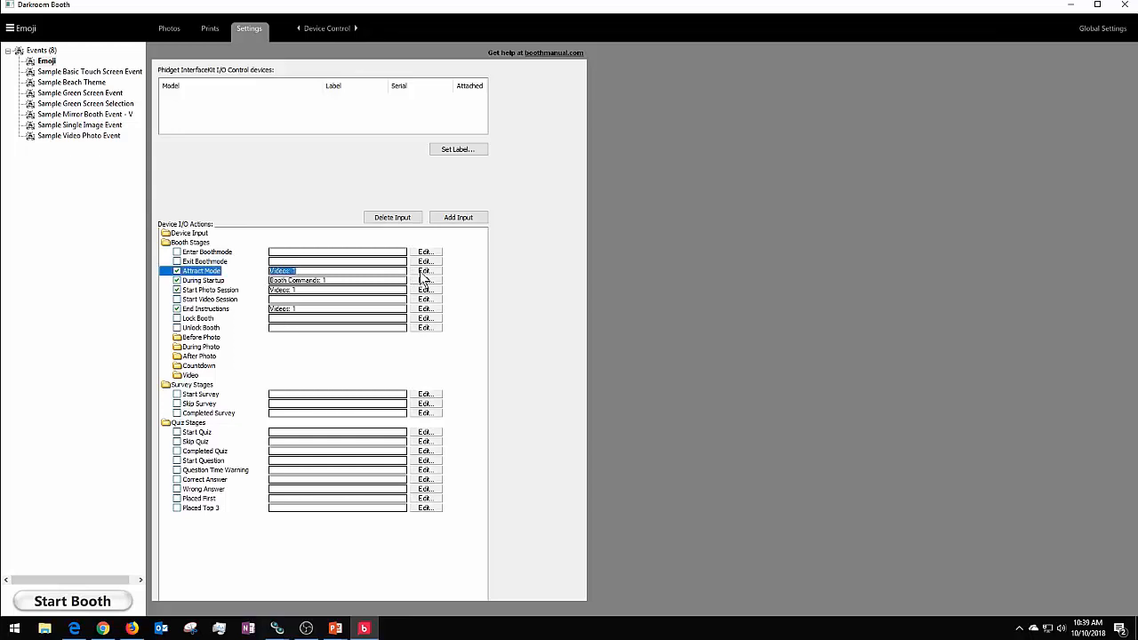
pyautogui.click(725, 242)
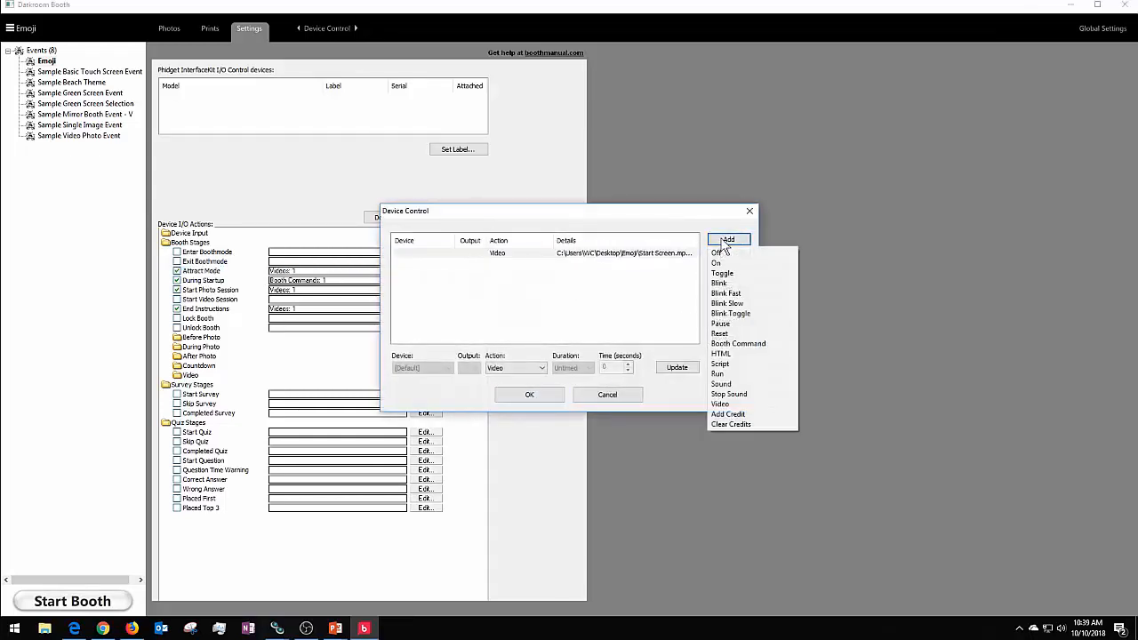
pyautogui.click(743, 405)
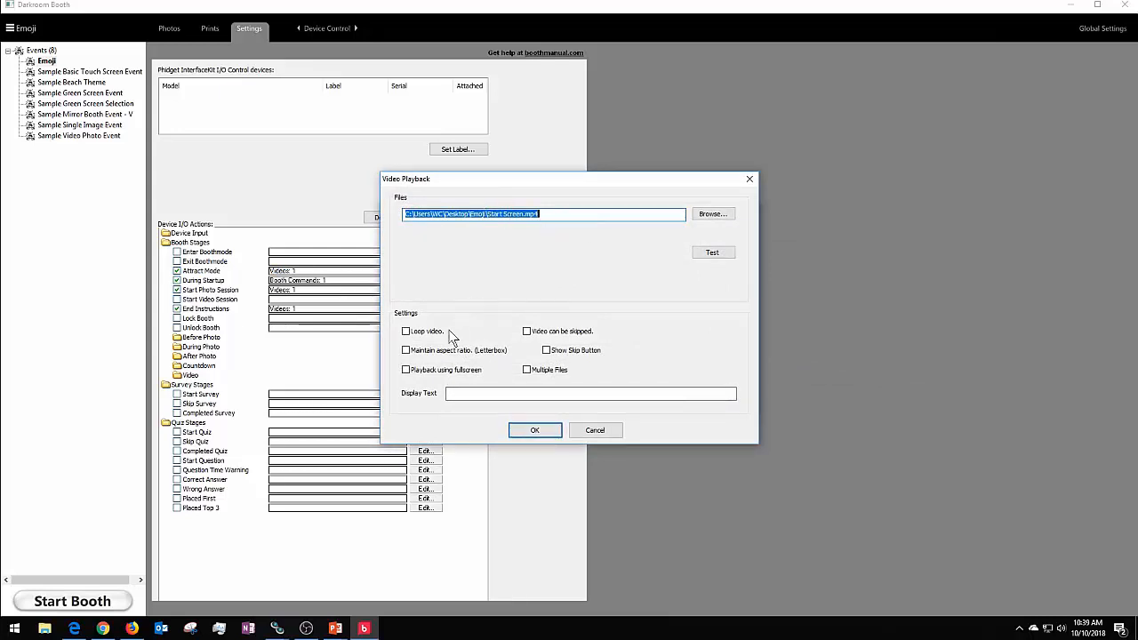
pyautogui.click(406, 333)
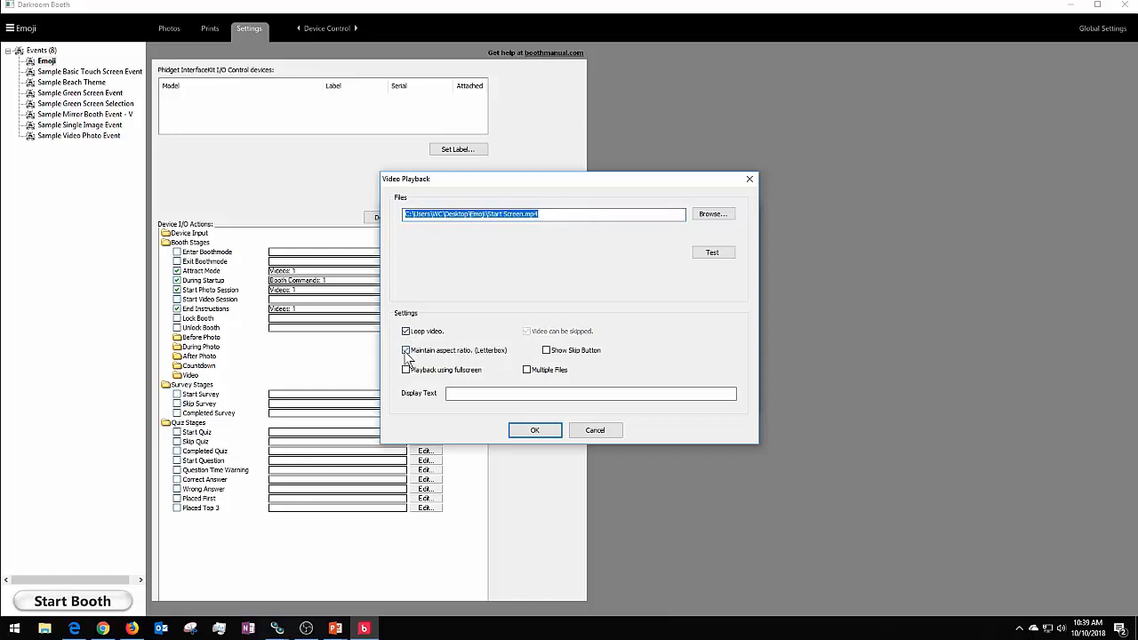
pyautogui.click(549, 432)
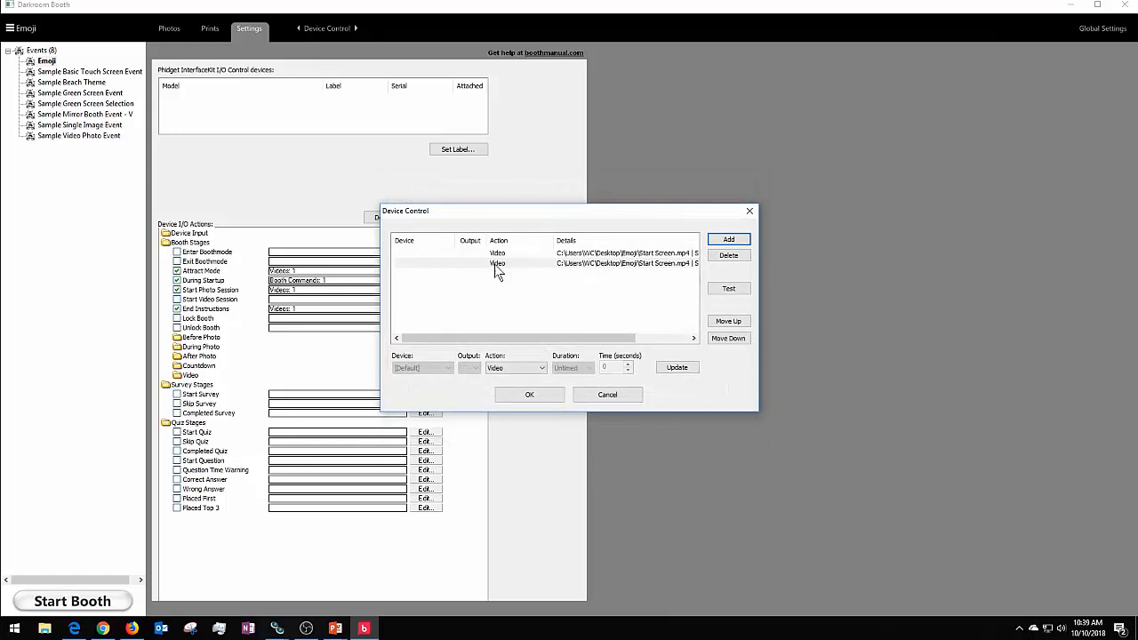
# Delete the second Start Screen.mp4 action from Attract Mode and discard the changes to that stage
pyautogui.click(494, 264)
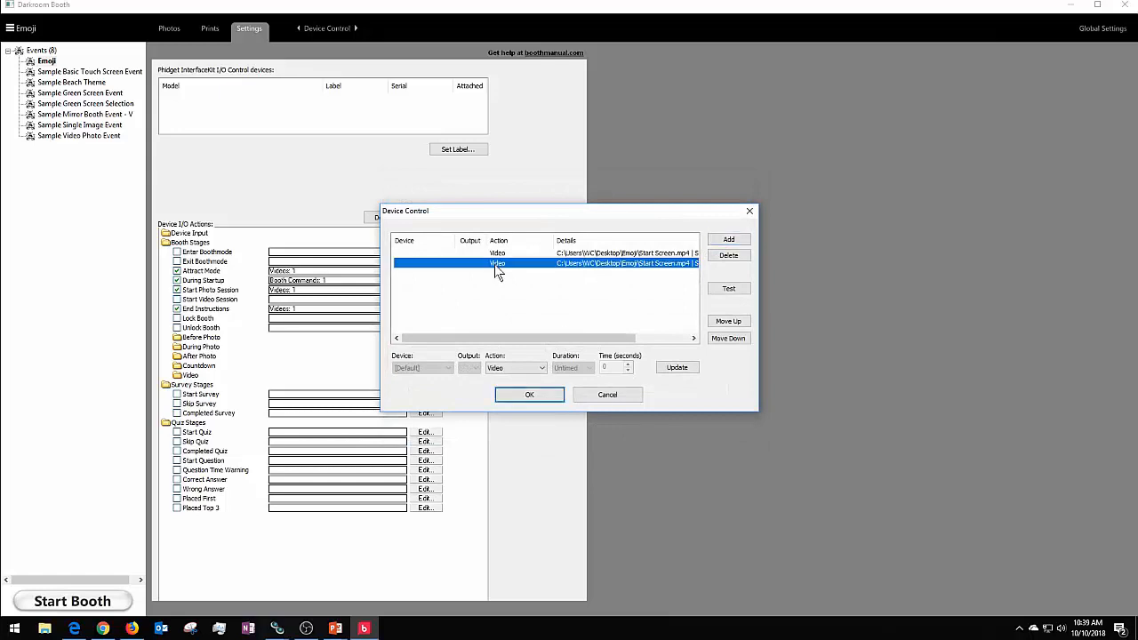
pyautogui.click(728, 255)
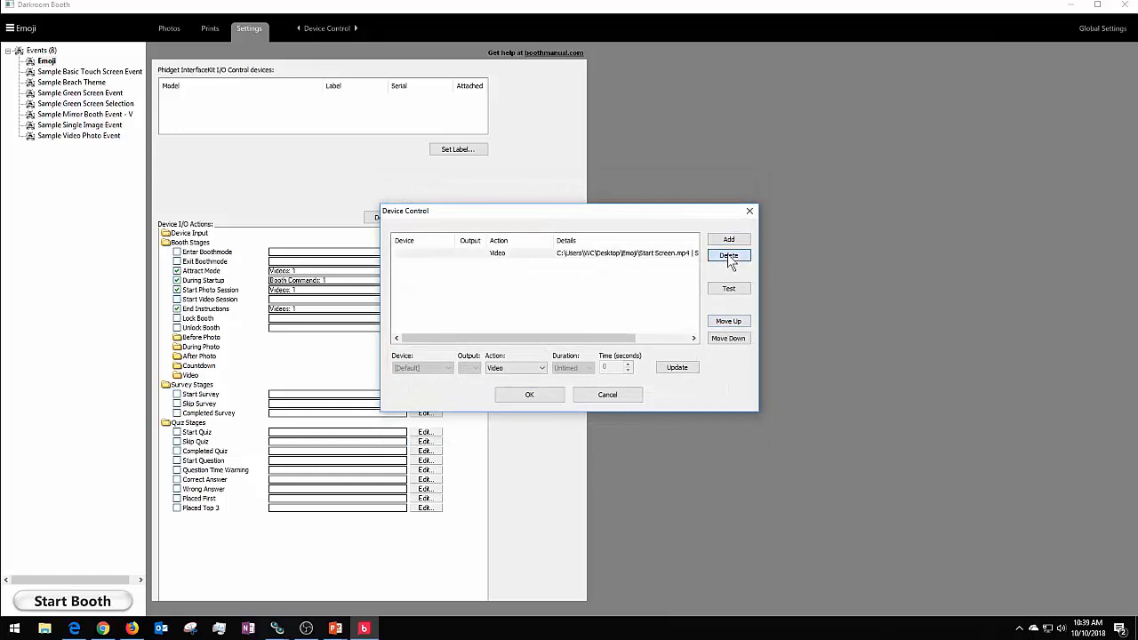
pyautogui.click(590, 395)
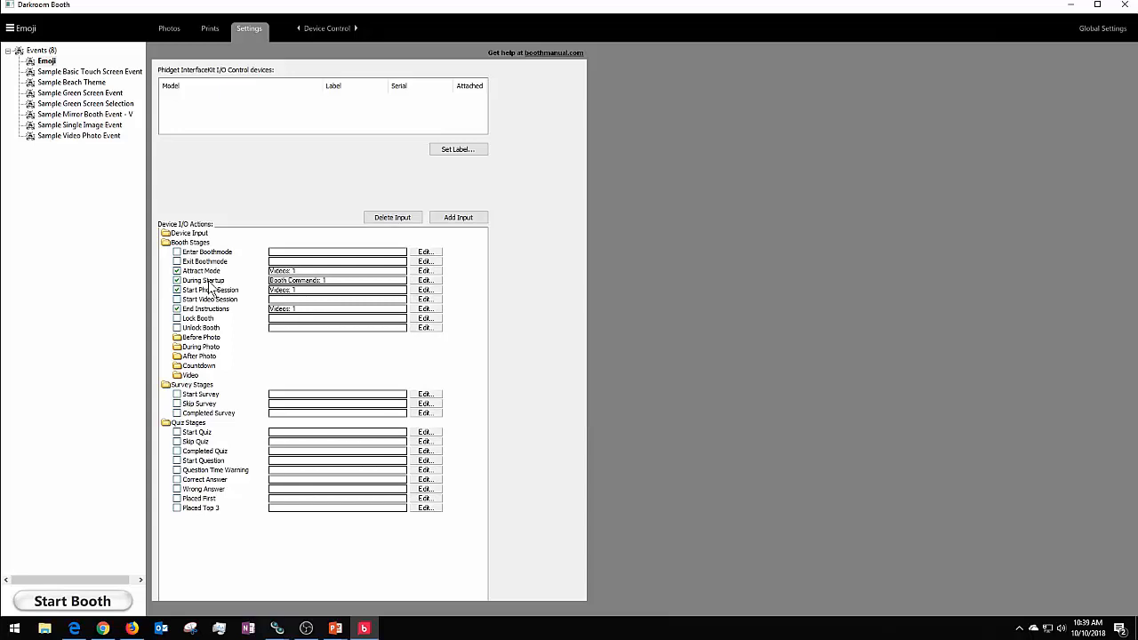
# Review the actions assigned to the Emoji event's During Startup and Start Photo Session stages without changing them
pyautogui.click(426, 290)
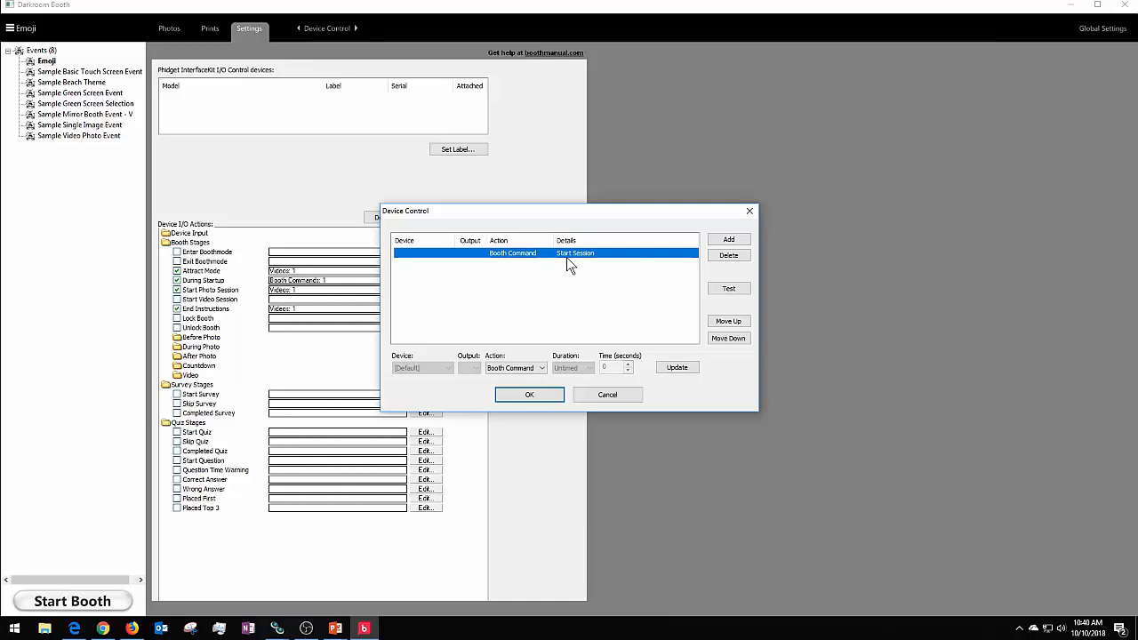
pyautogui.click(600, 396)
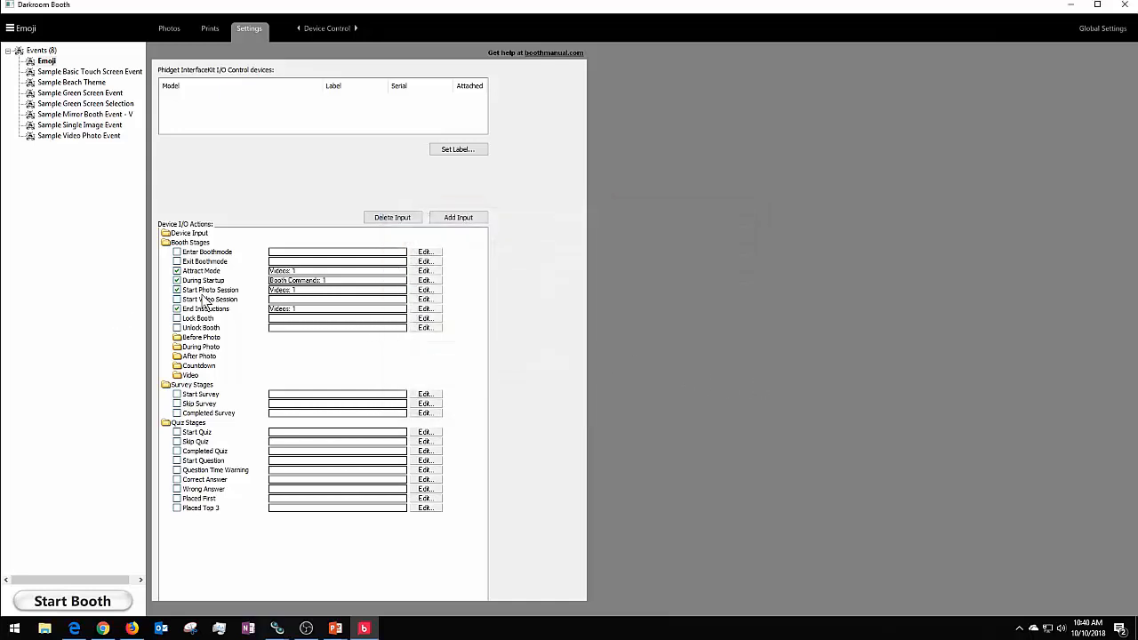
pyautogui.click(426, 291)
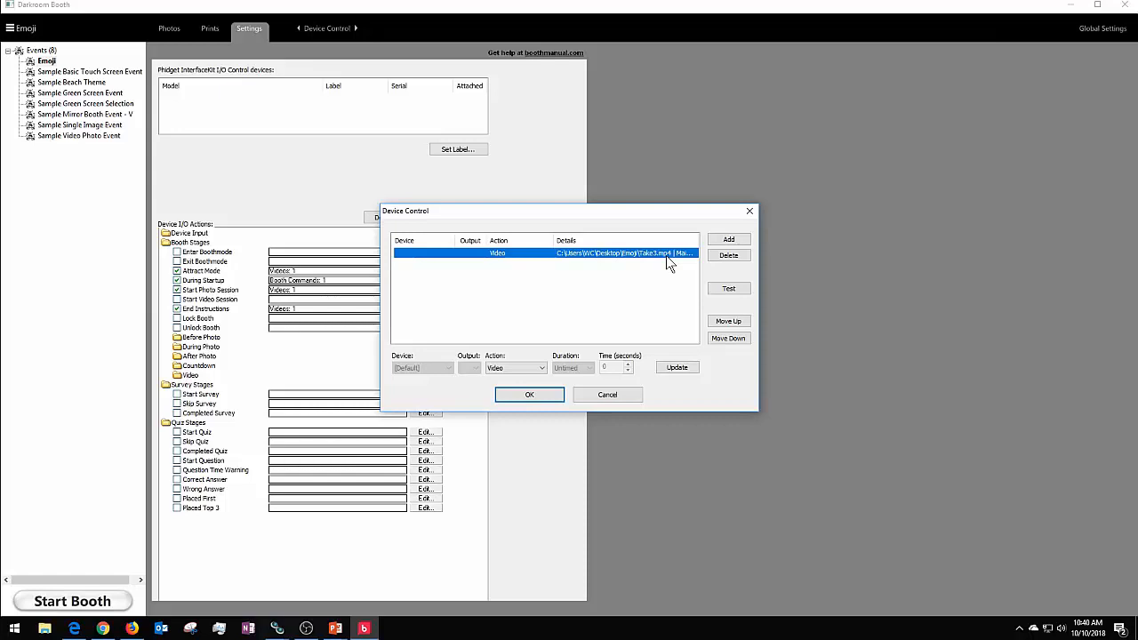
pyautogui.click(622, 393)
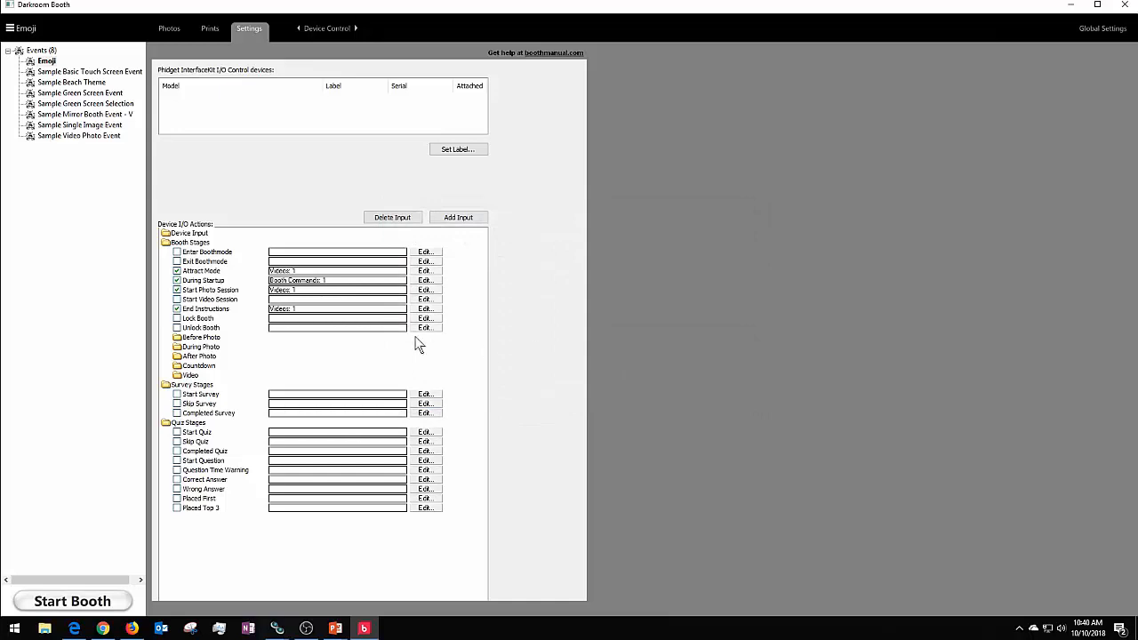
# Expand the Before Photo stages, review the video files and playback options for Before Photo 1, and cancel out of its settings
pyautogui.doubleClick(178, 339)
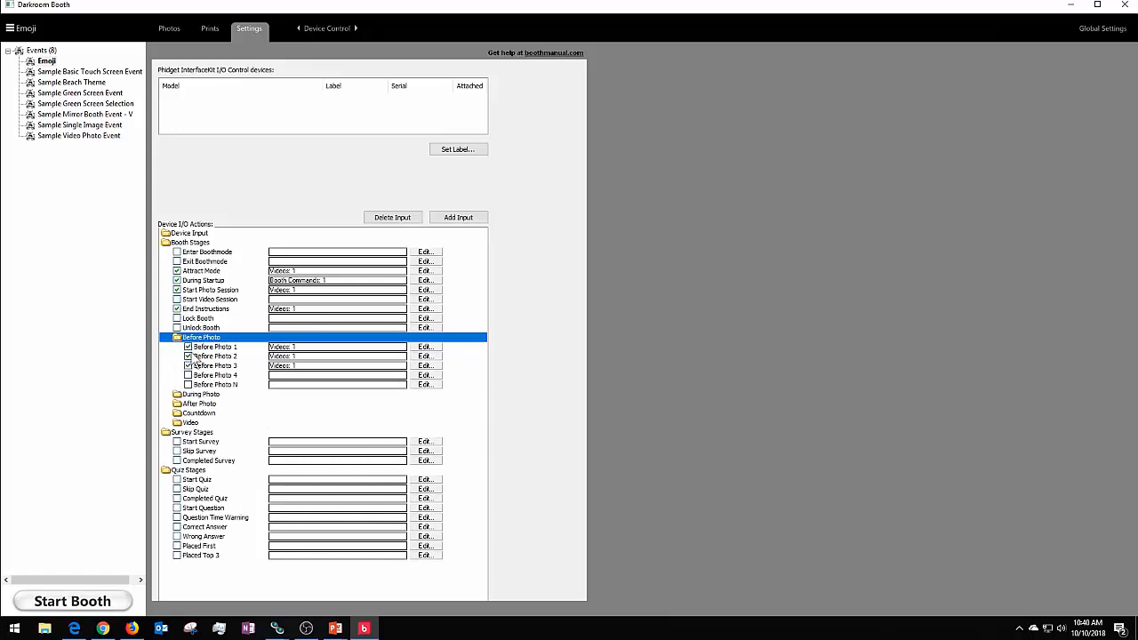
pyautogui.click(422, 347)
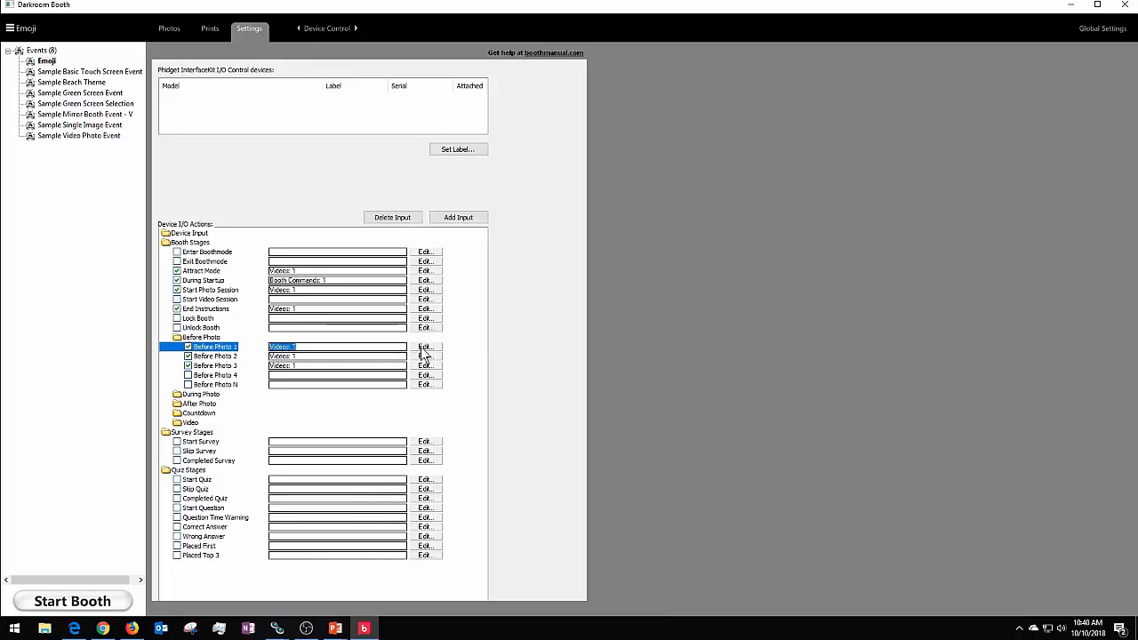
pyautogui.click(422, 346)
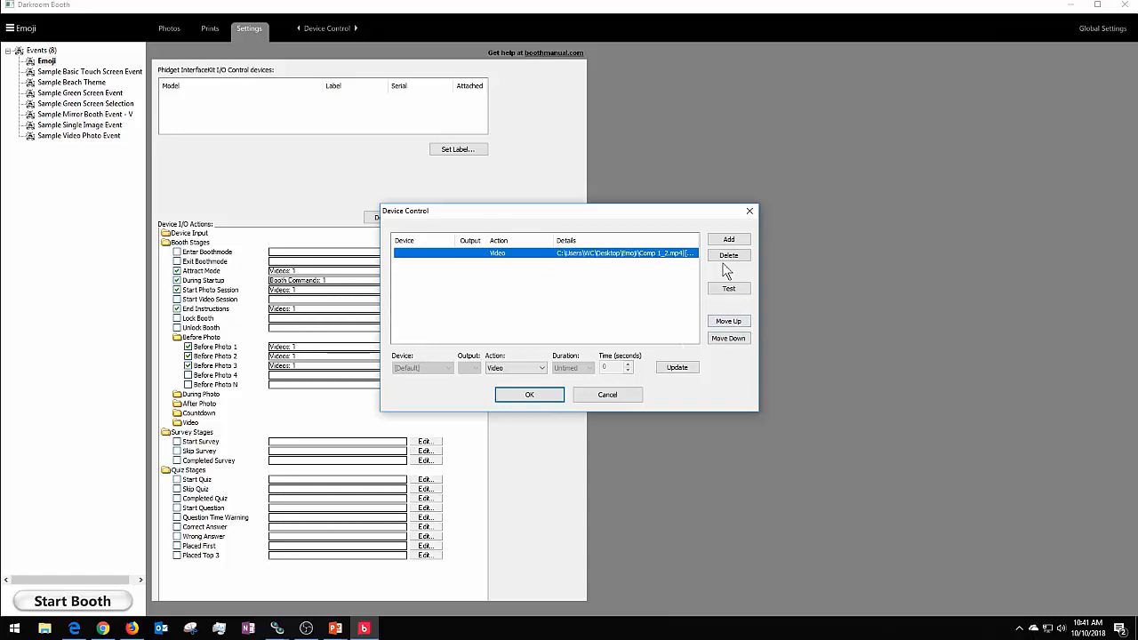
pyautogui.click(729, 239)
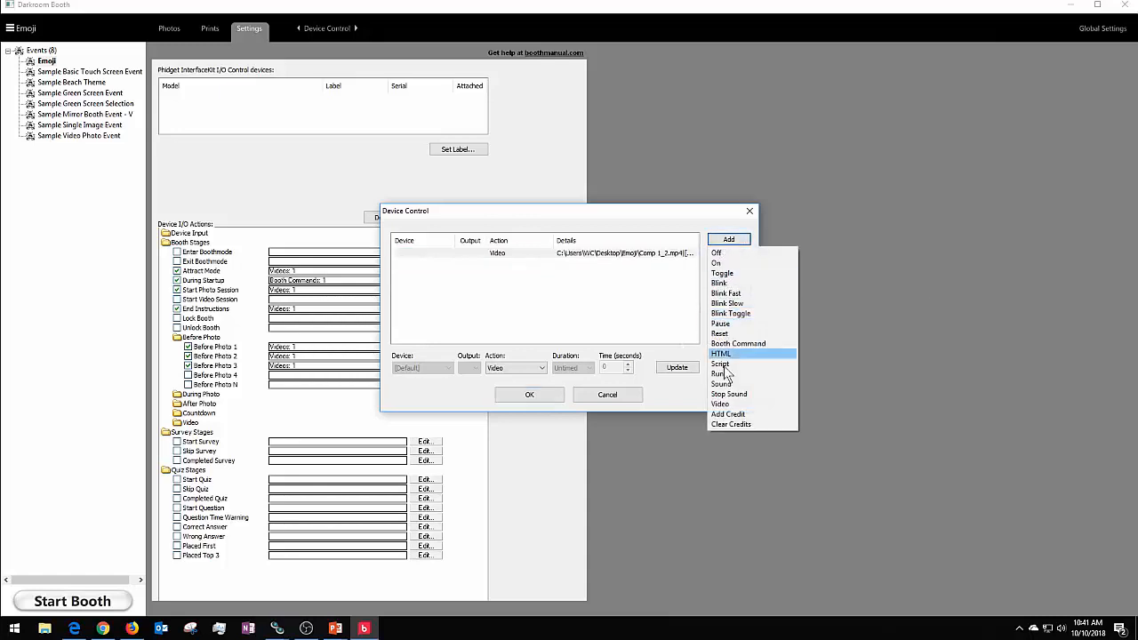
pyautogui.click(722, 405)
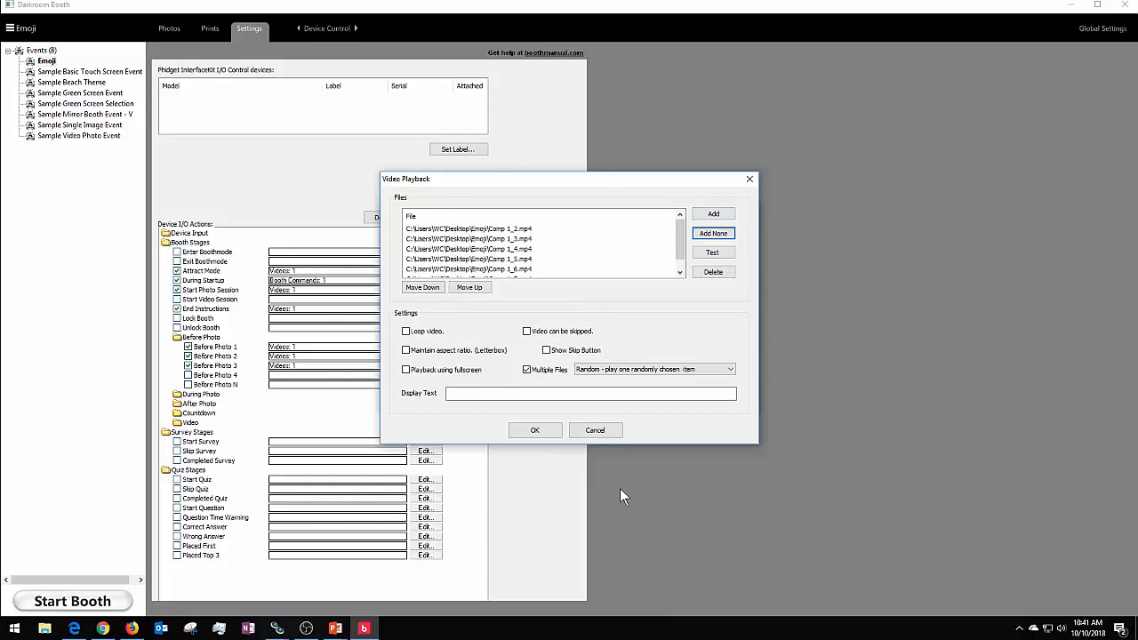
pyautogui.click(594, 432)
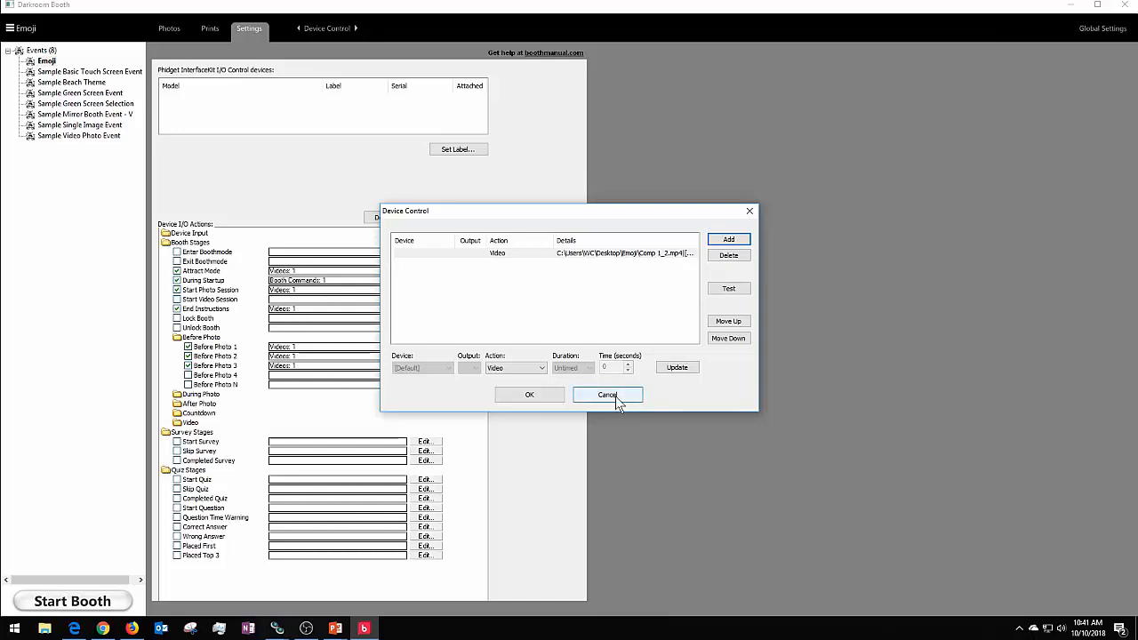
pyautogui.click(615, 396)
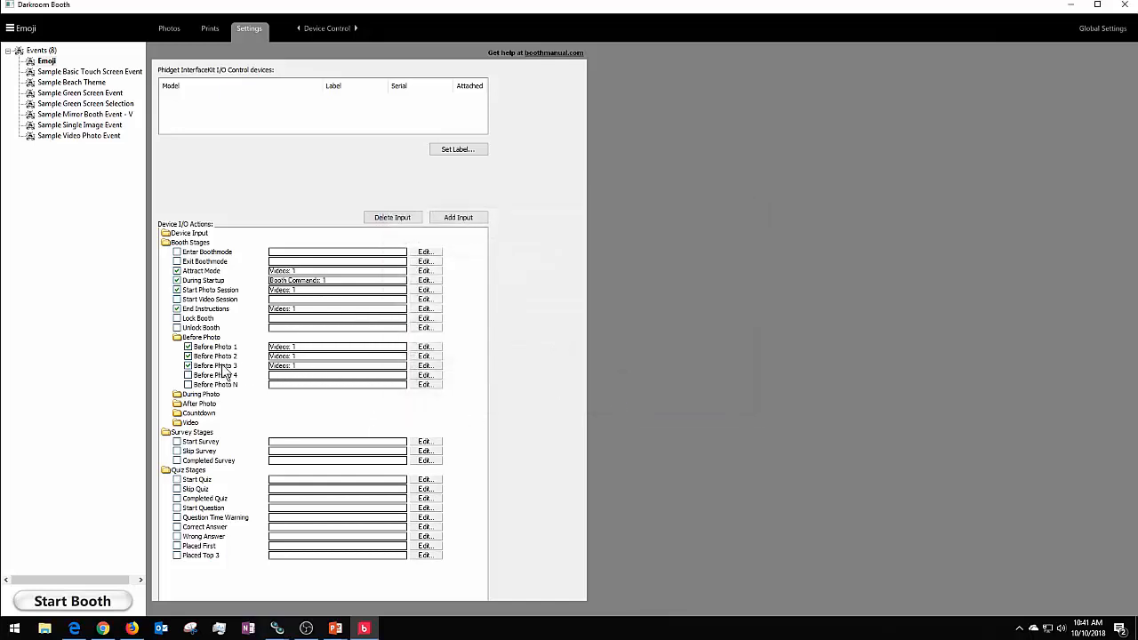
# Expand the During Photo and After Photo stages and review which of them have actions assigned
pyautogui.doubleClick(200, 395)
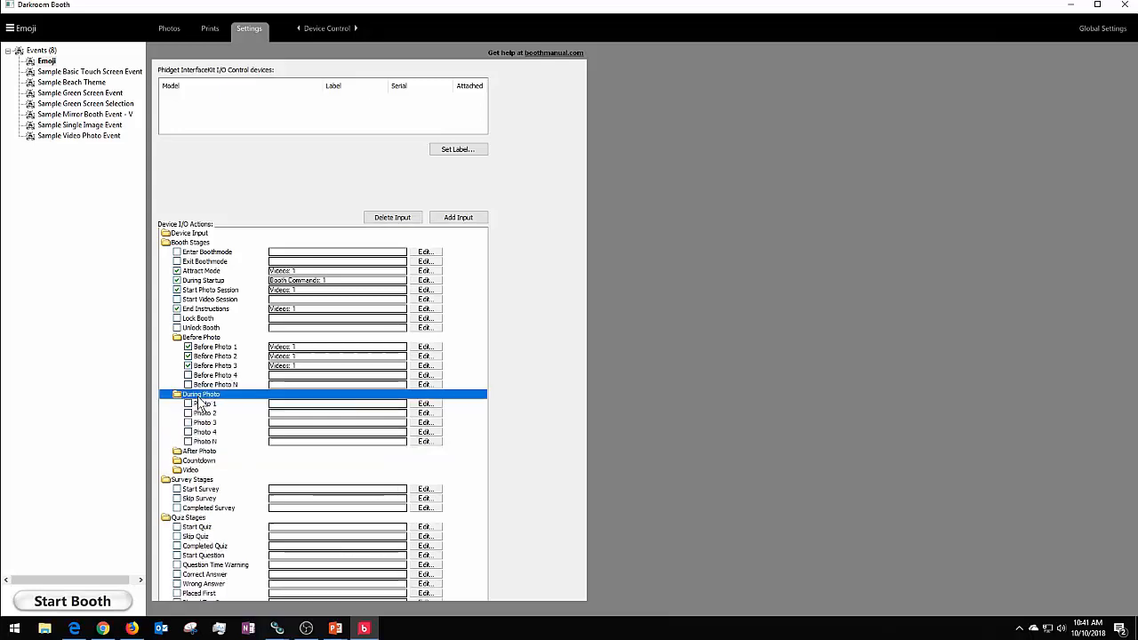
pyautogui.doubleClick(200, 452)
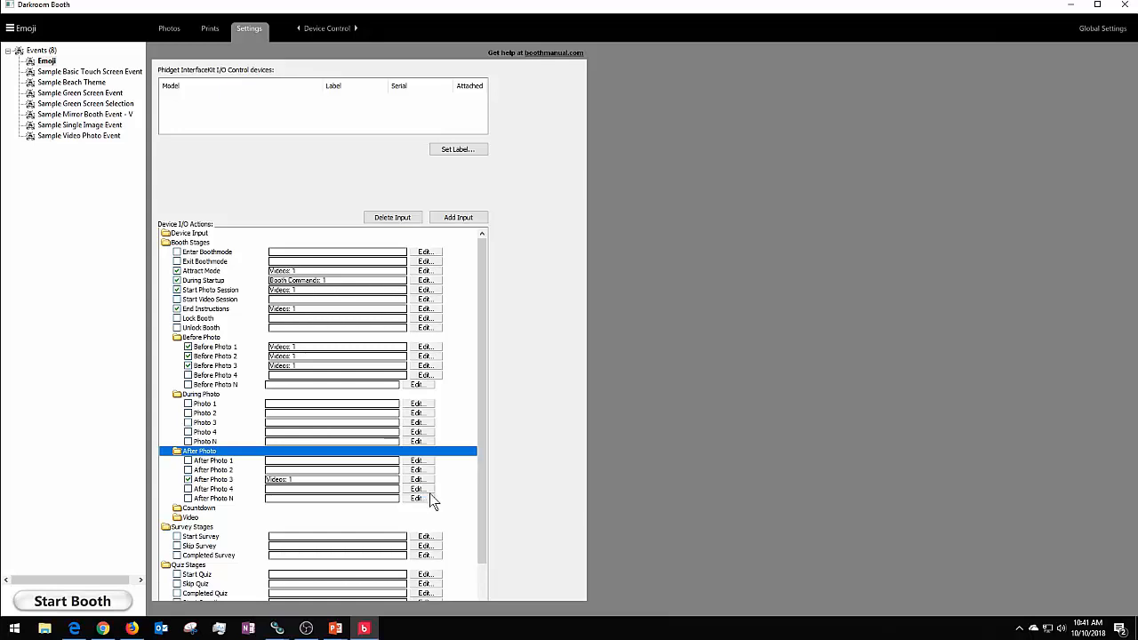
pyautogui.moveTo(480, 480); pyautogui.dragTo(481, 528)
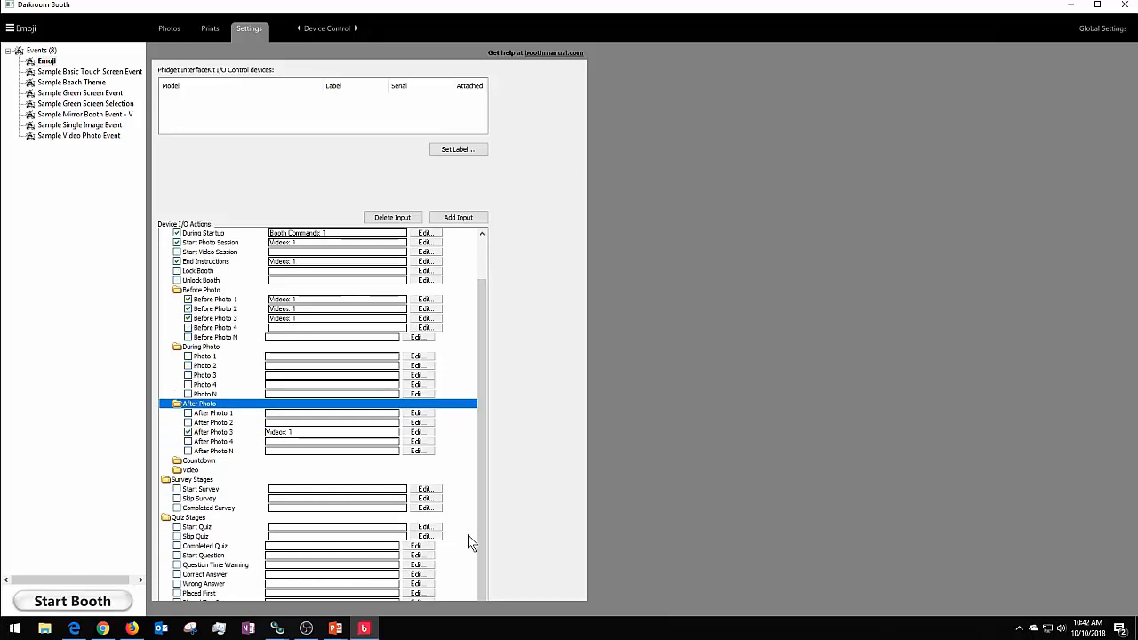
pyautogui.scroll(2, 471, 544)
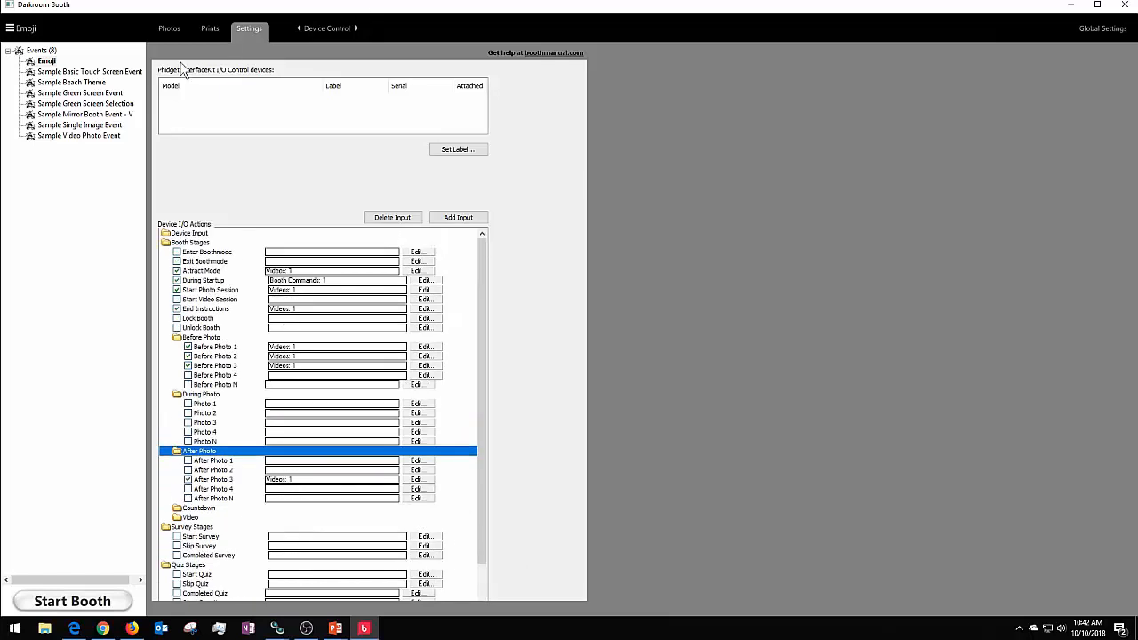
# Check the Emoji event's Liveview settings and open its screen template in the editor
pyautogui.click(332, 29)
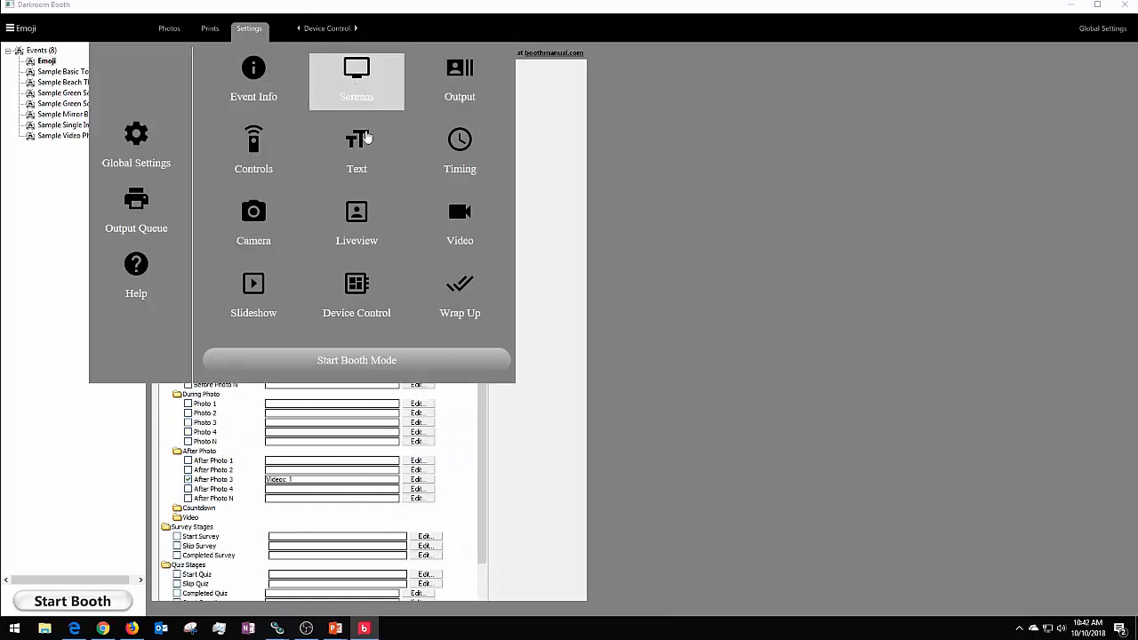
pyautogui.click(356, 210)
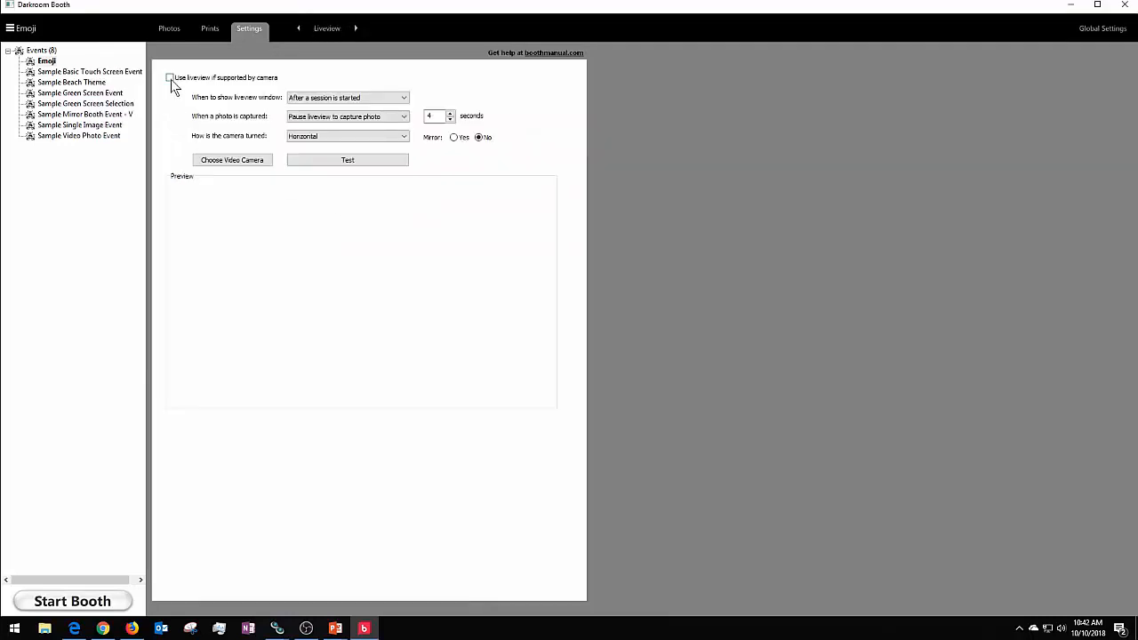
pyautogui.click(315, 30)
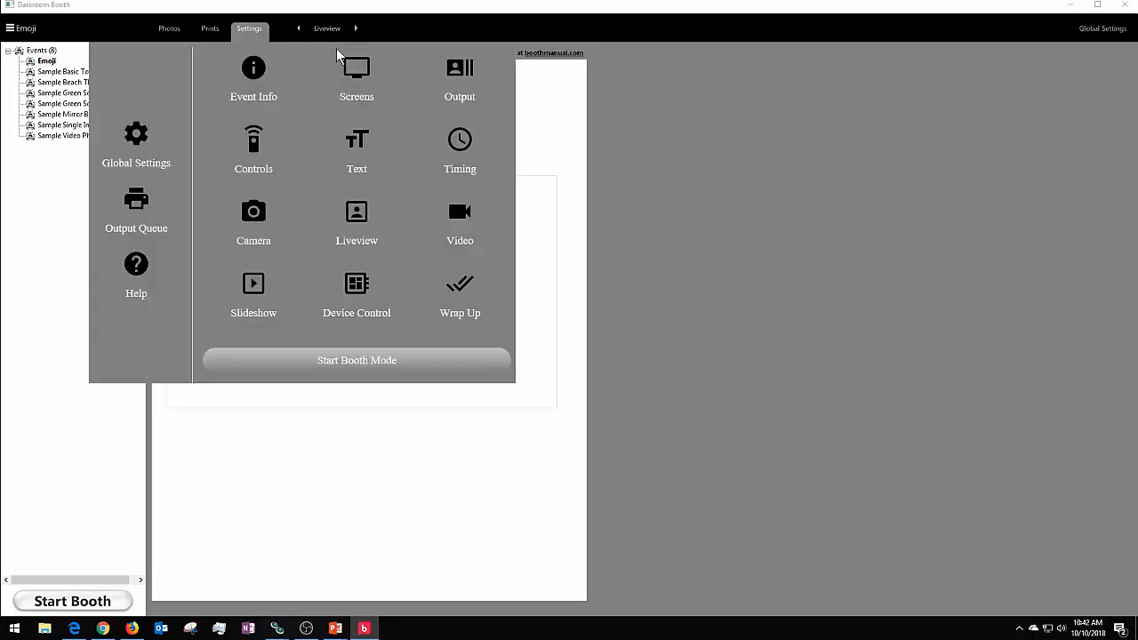
pyautogui.click(356, 76)
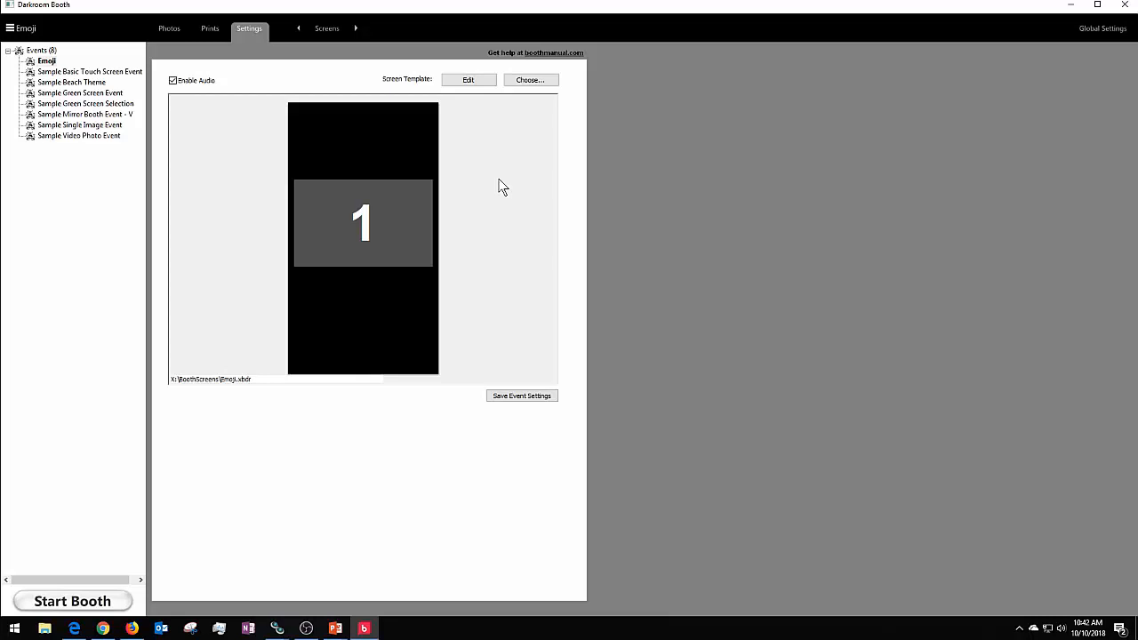
pyautogui.click(466, 81)
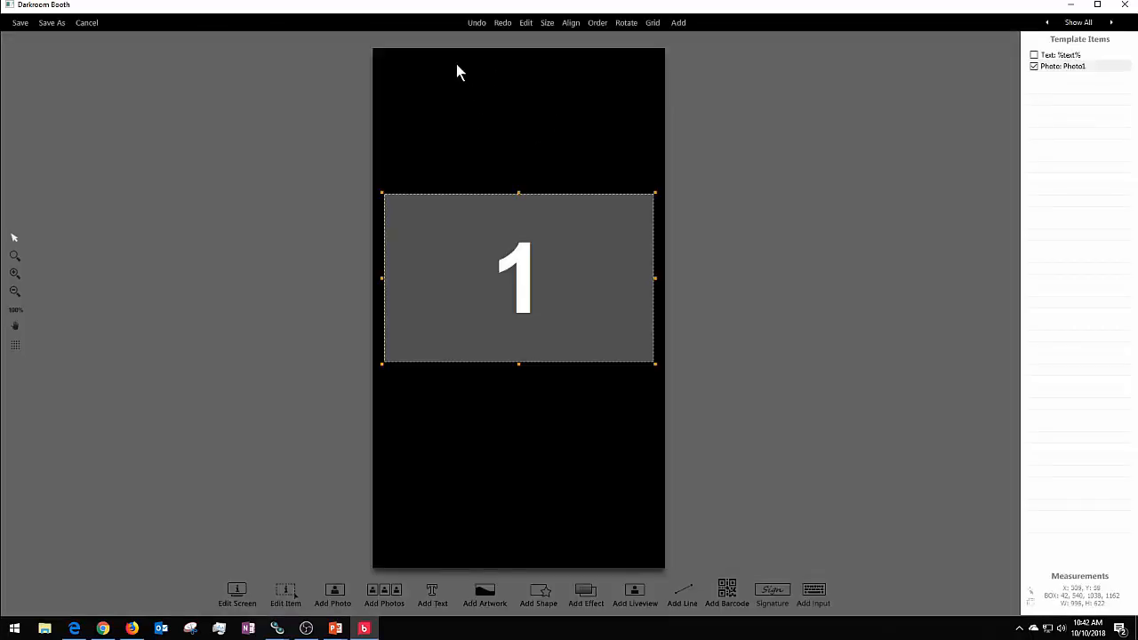
# Inspect the properties of the %text% item in the screen template and cancel out of them
pyautogui.click(1068, 55)
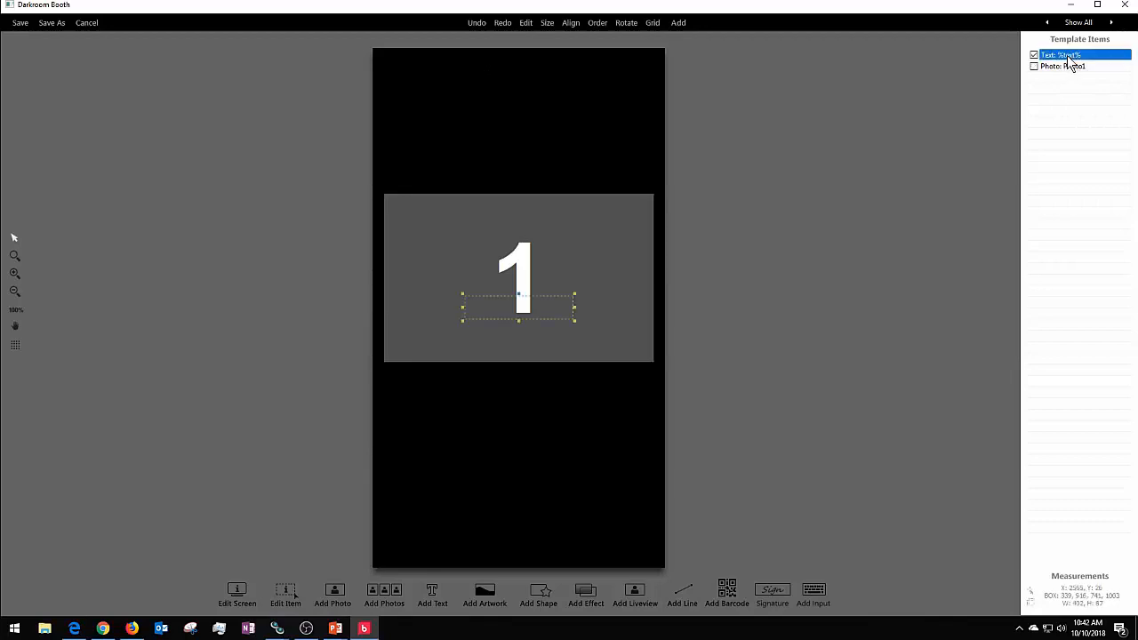
pyautogui.doubleClick(1067, 55)
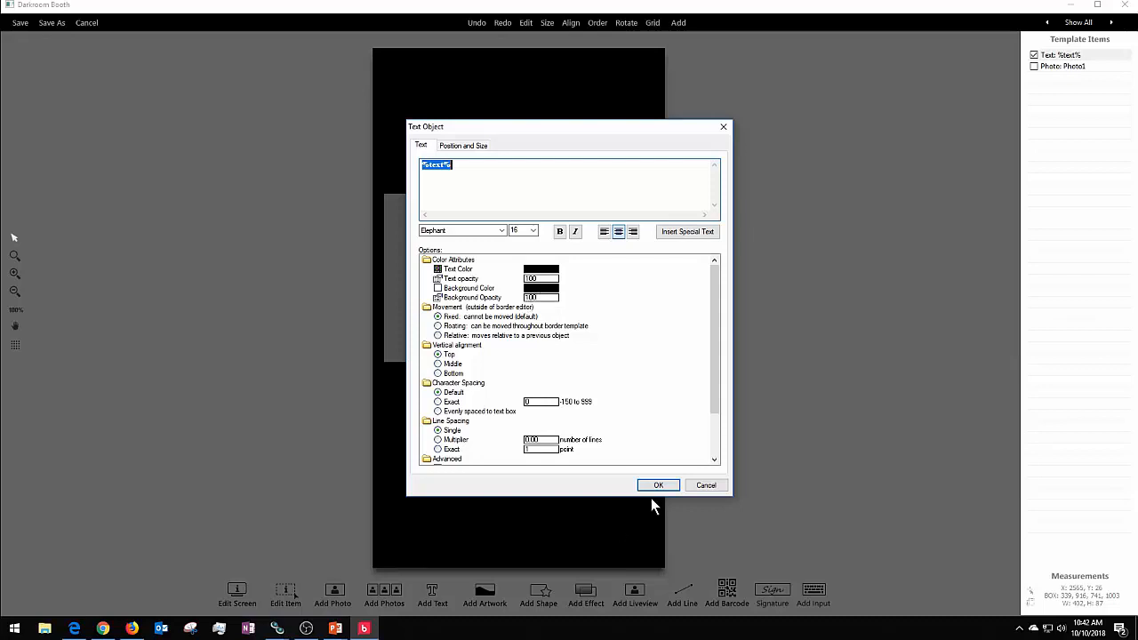
pyautogui.click(705, 488)
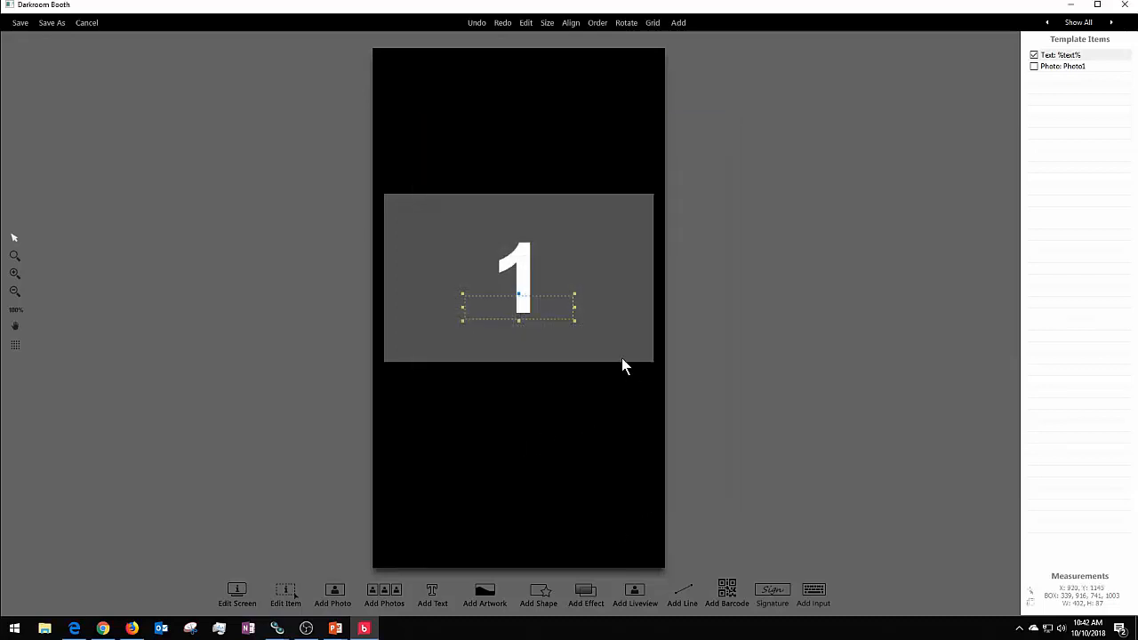
# Inspect the Photo1 item's properties and the custom booth steps during which it is shown, and close them
pyautogui.click(605, 349)
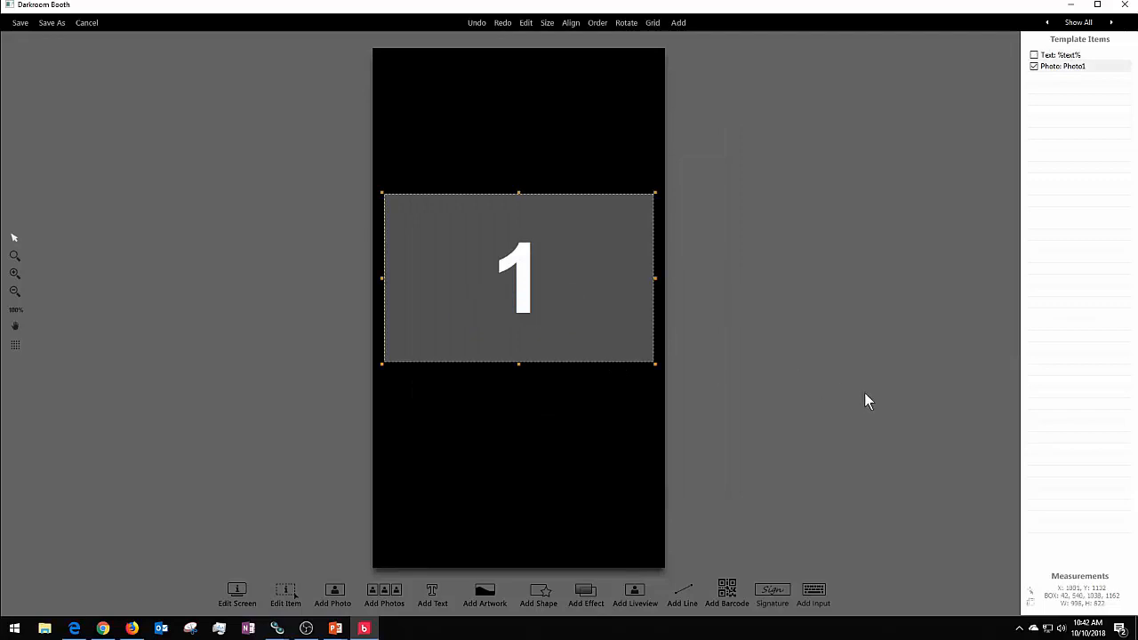
pyautogui.doubleClick(494, 281)
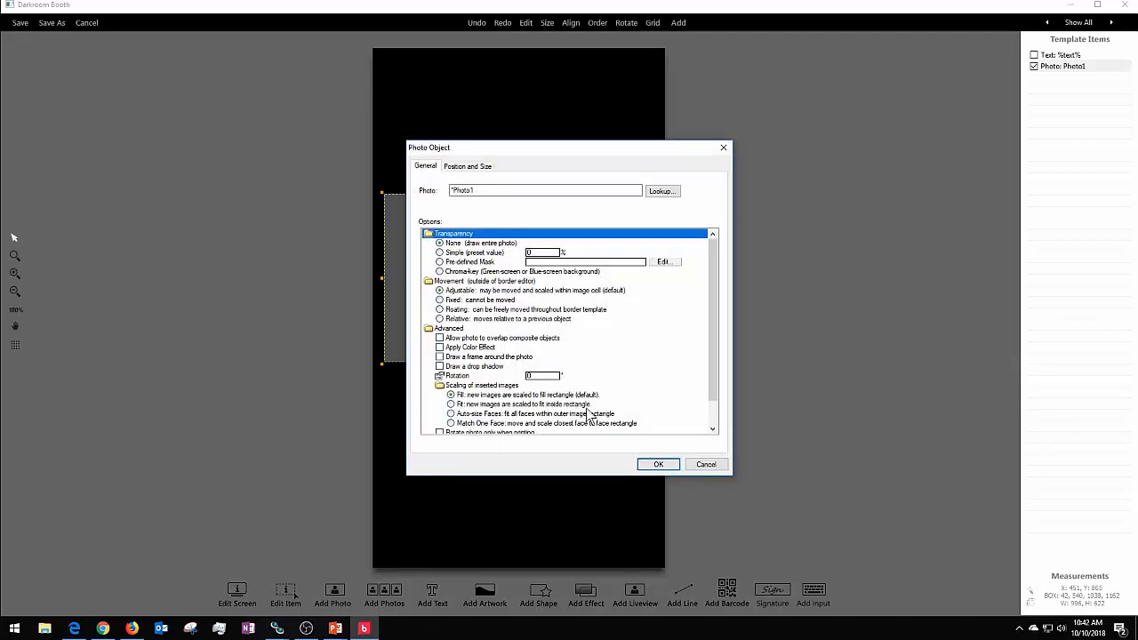
pyautogui.scroll(-1, 713, 311)
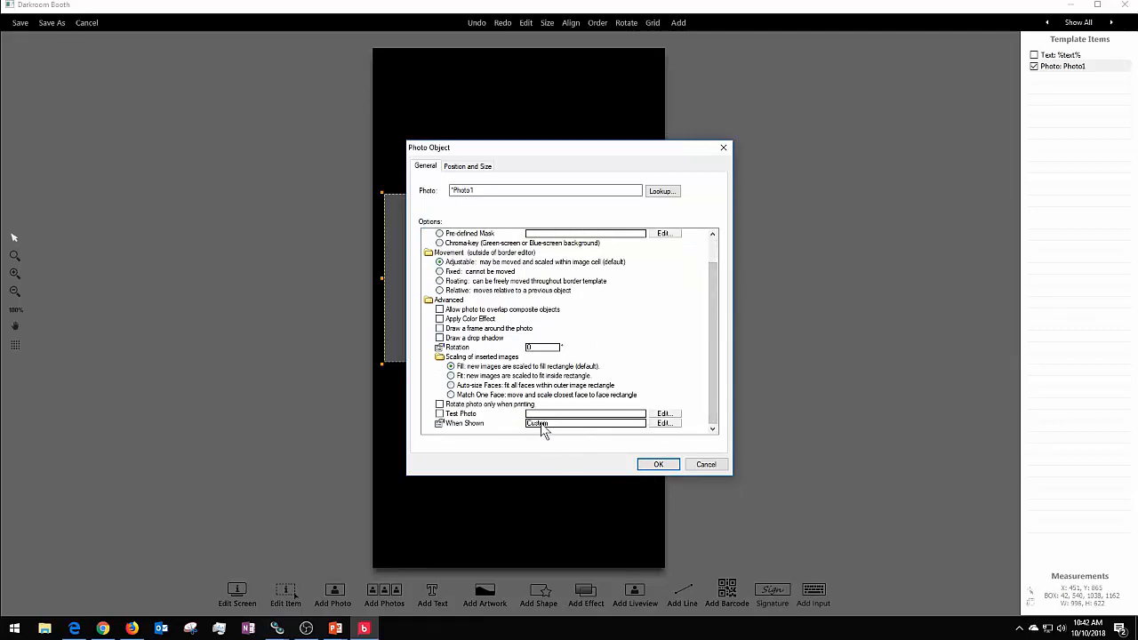
pyautogui.click(662, 423)
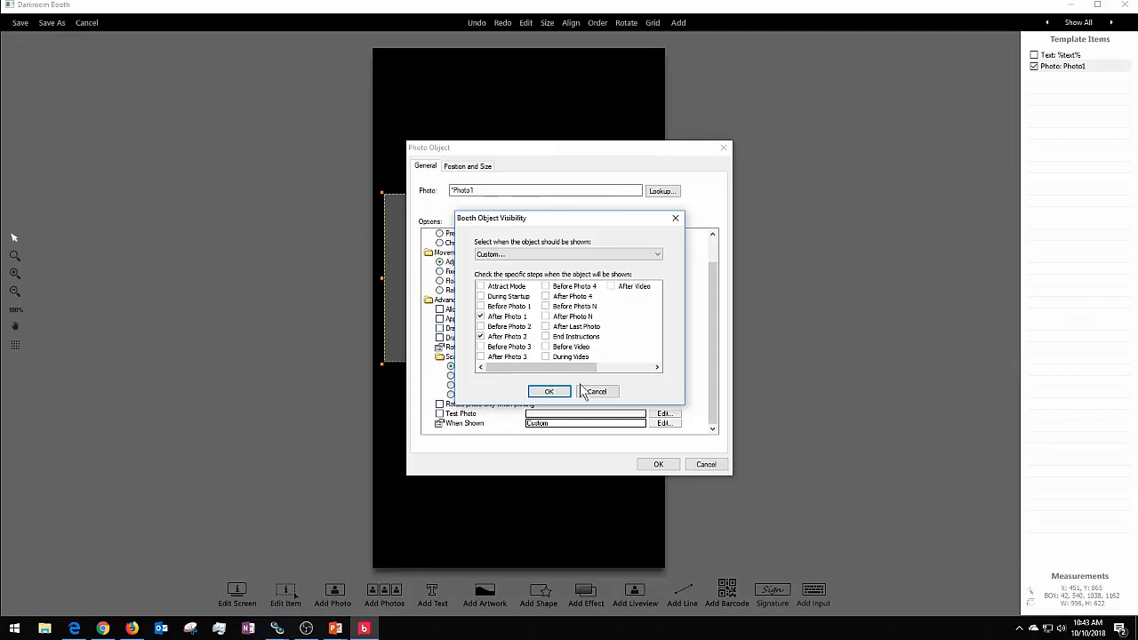
pyautogui.click(605, 397)
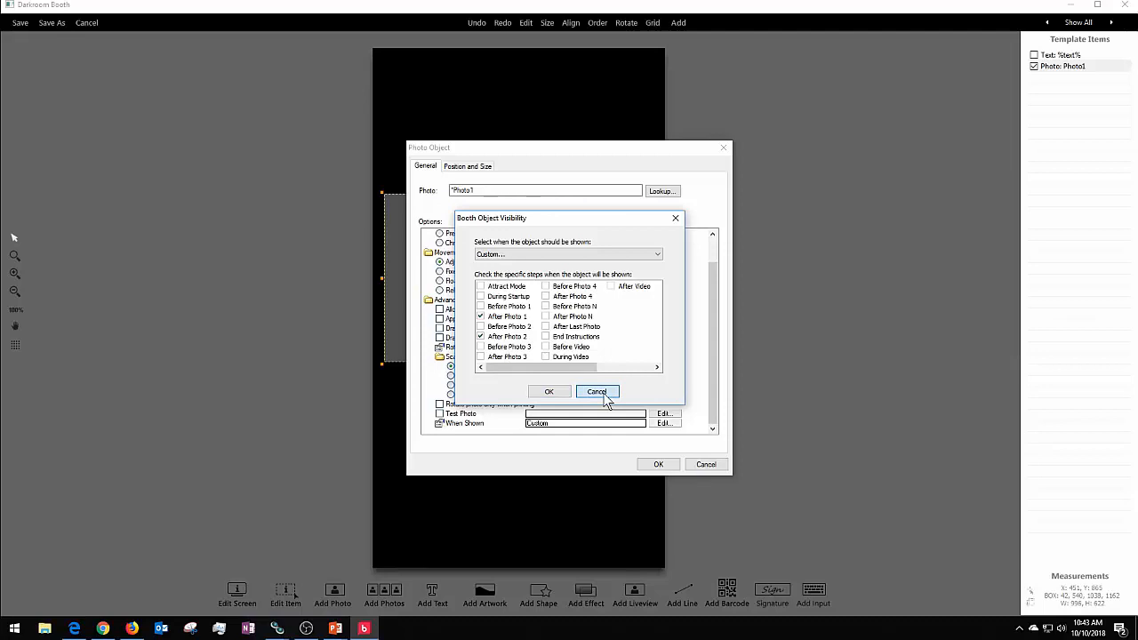
pyautogui.click(658, 465)
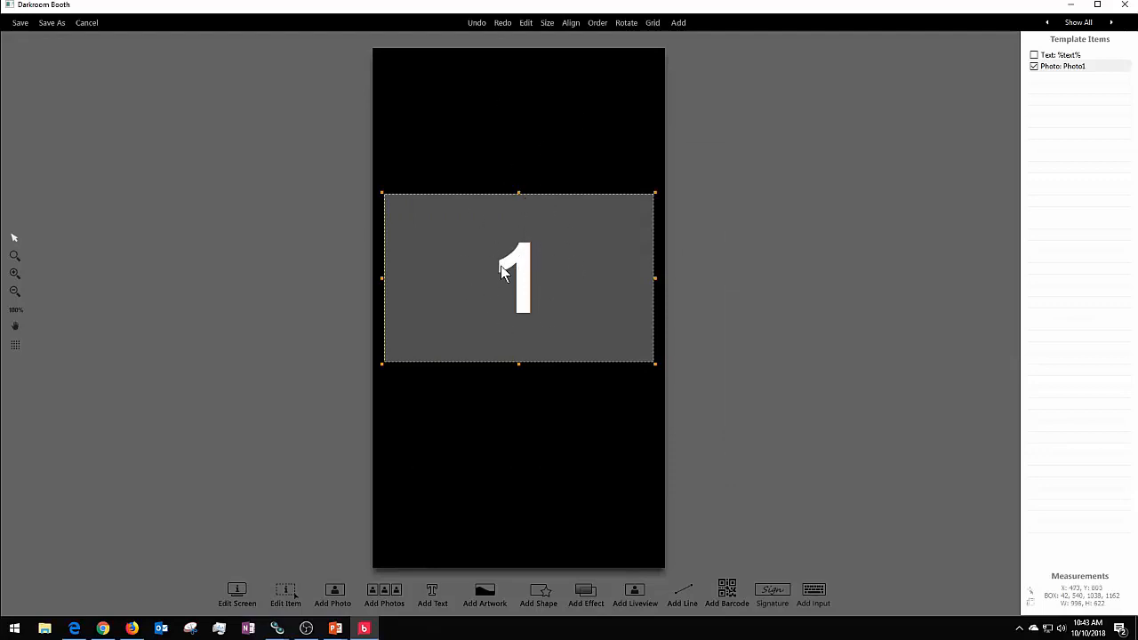
# Stretch the Photo1 box downward to a height of about 767 and leave the template editor without saving
pyautogui.moveTo(518, 365); pyautogui.dragTo(522, 401)
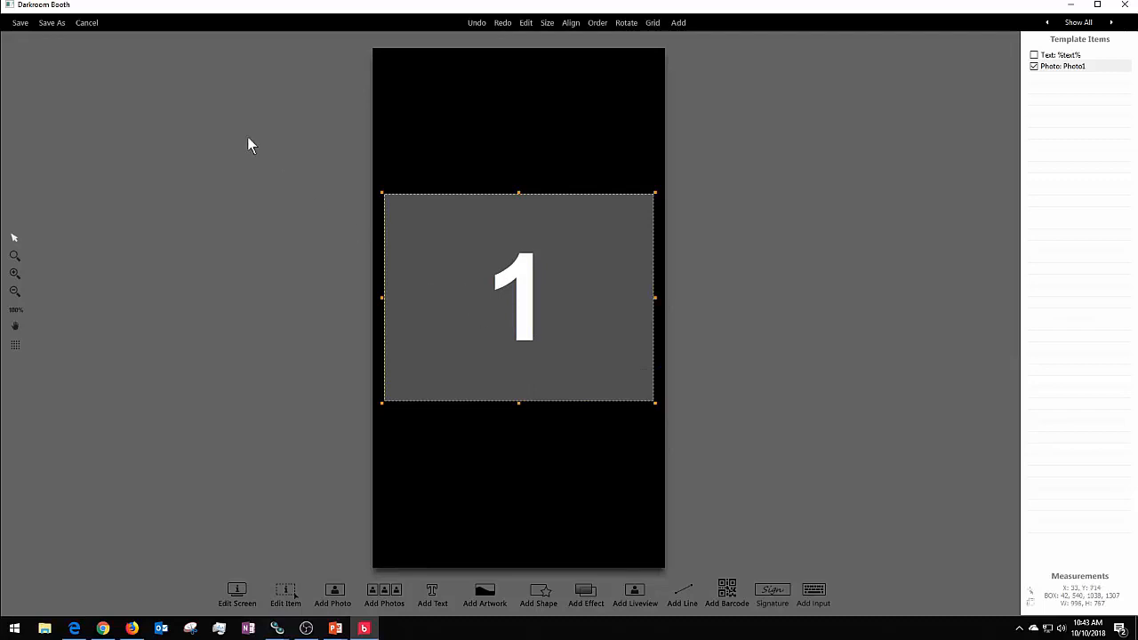
pyautogui.click(84, 23)
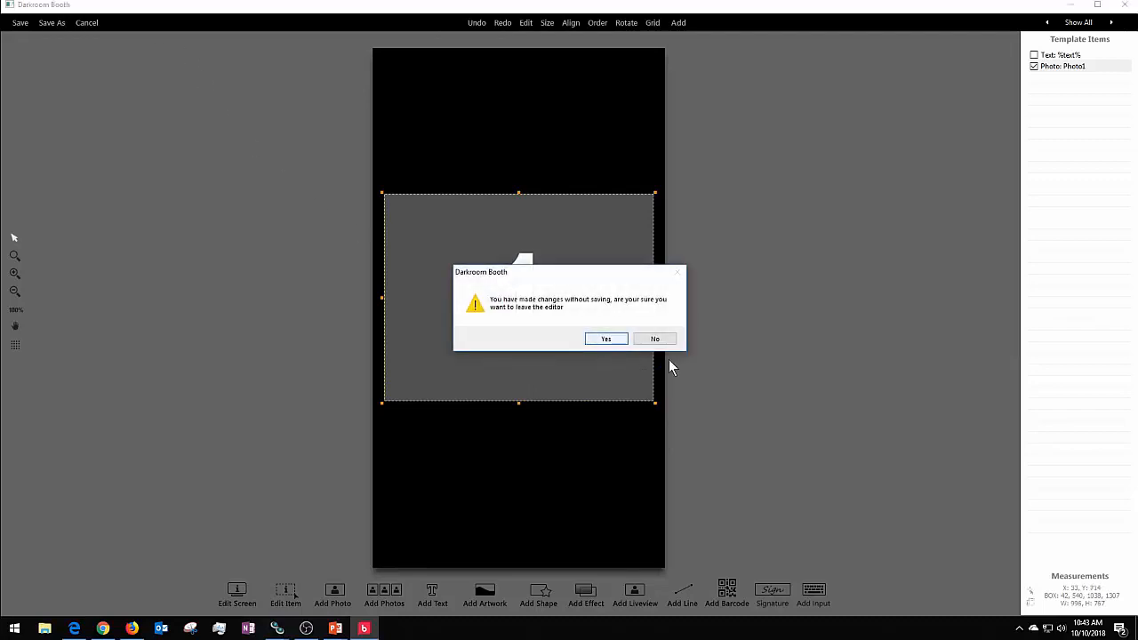
pyautogui.click(608, 341)
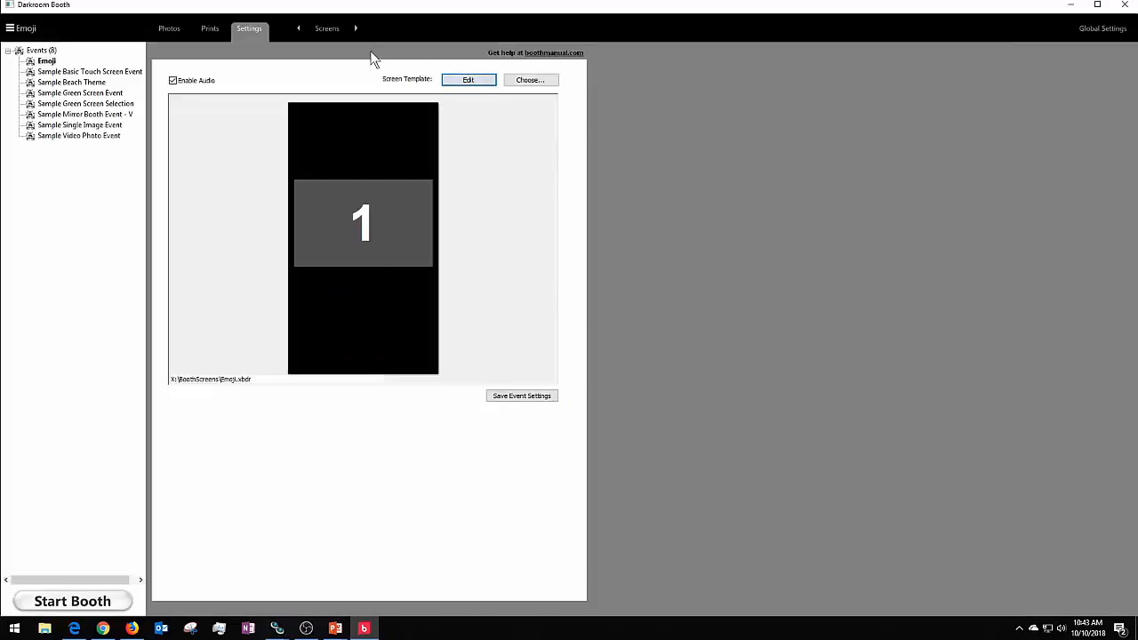
# Review the Emoji event's timing and delay settings and start the booth
pyautogui.click(325, 28)
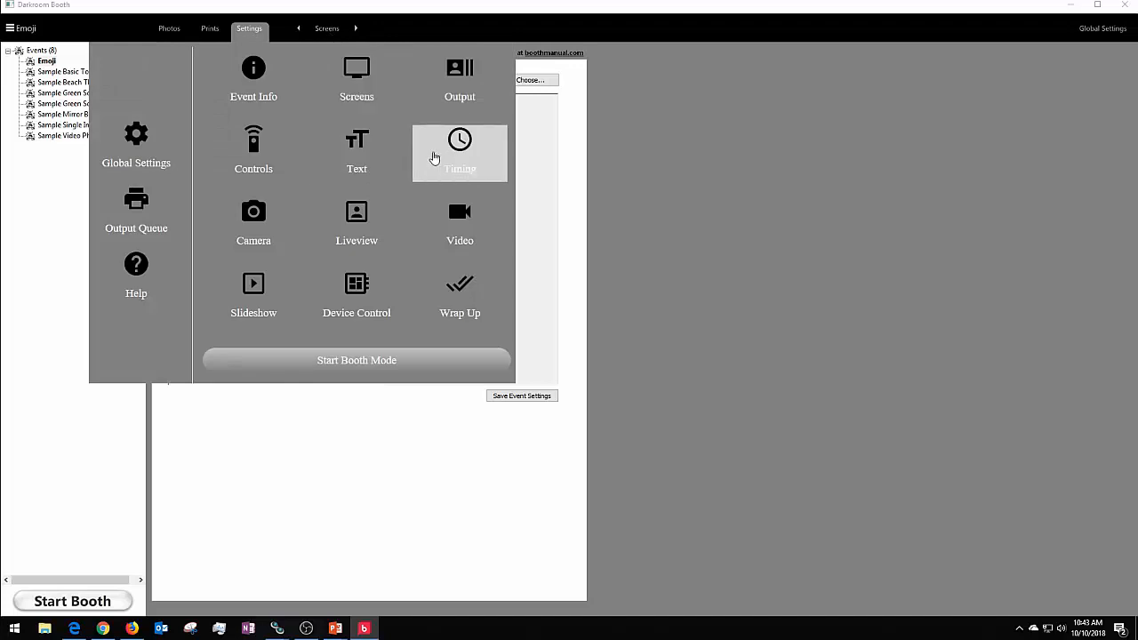
pyautogui.click(455, 144)
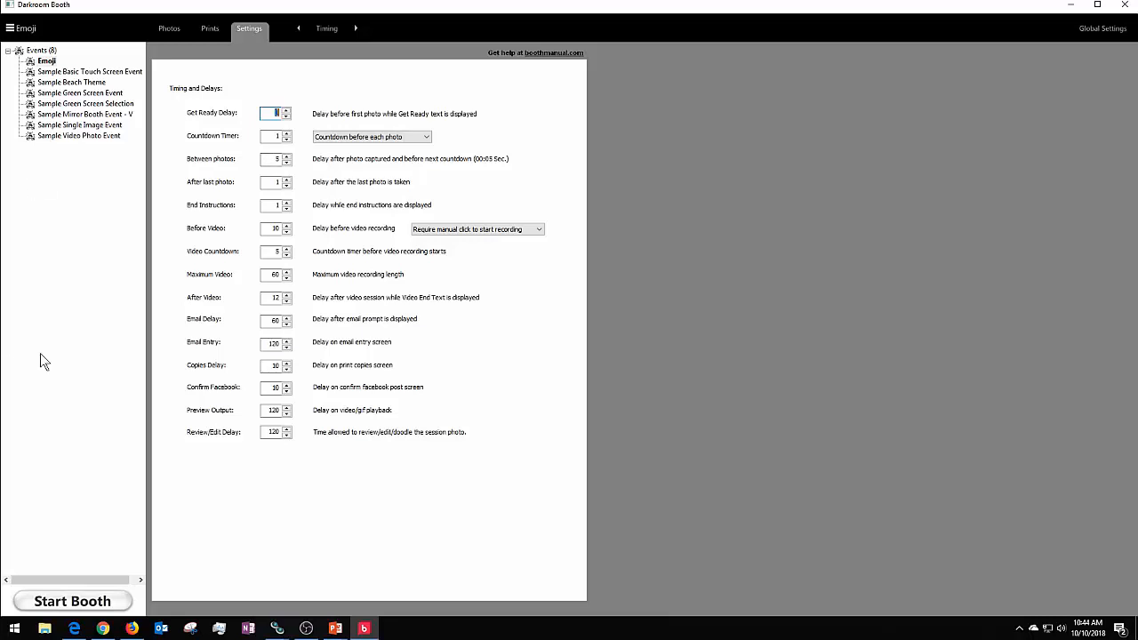
pyautogui.click(62, 605)
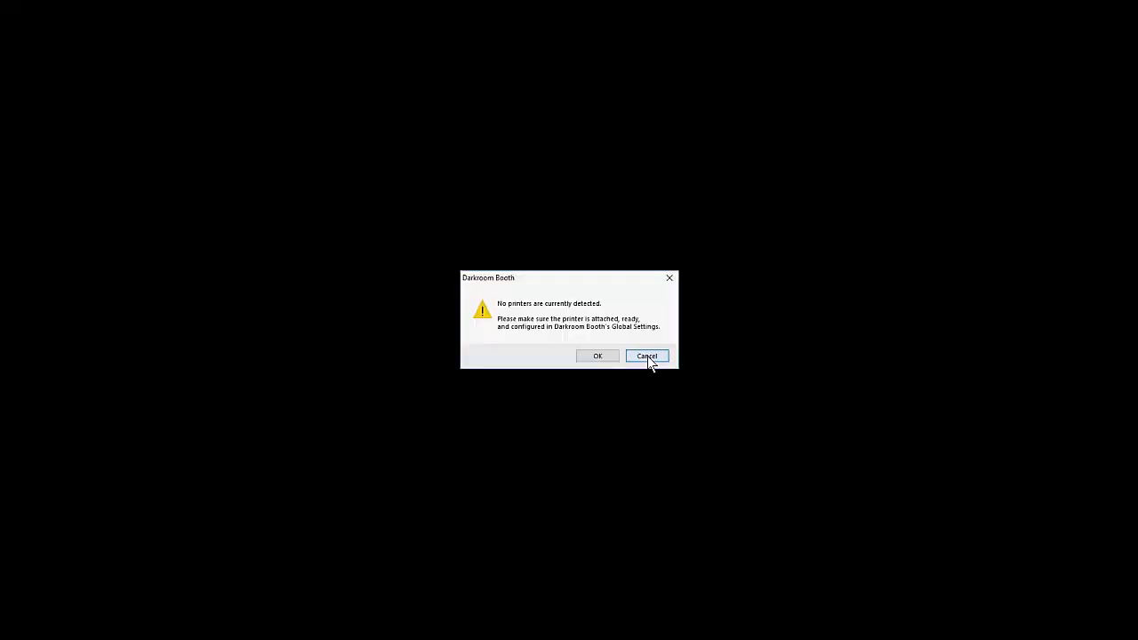
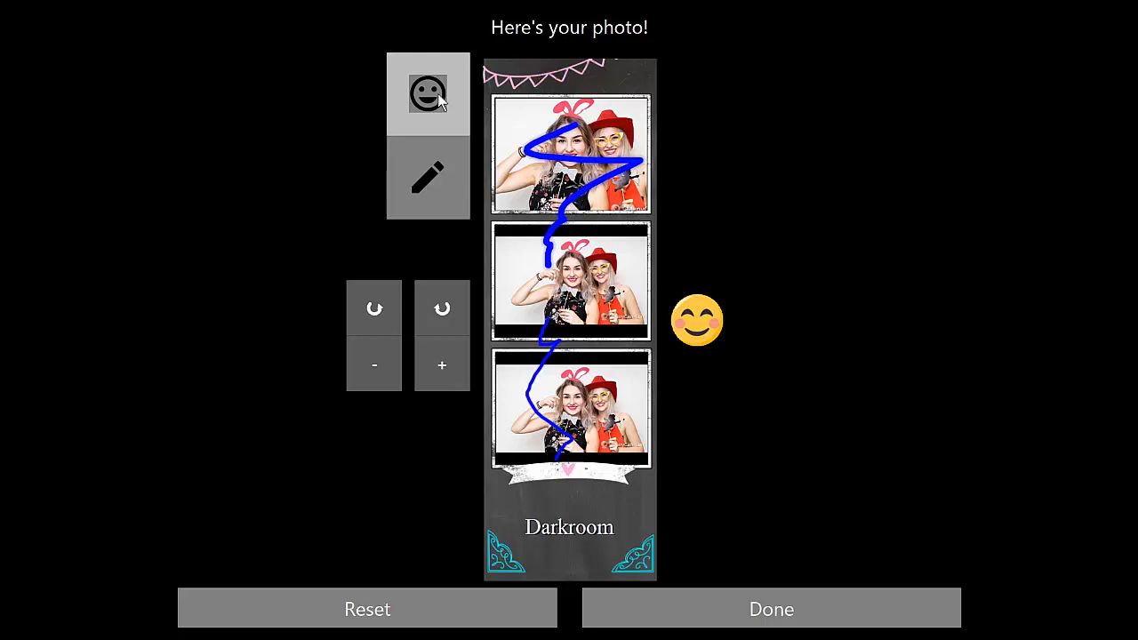
# Add the shushing-face emoji to the photo strip and place it on the banner below the third photo
pyautogui.click(703, 335)
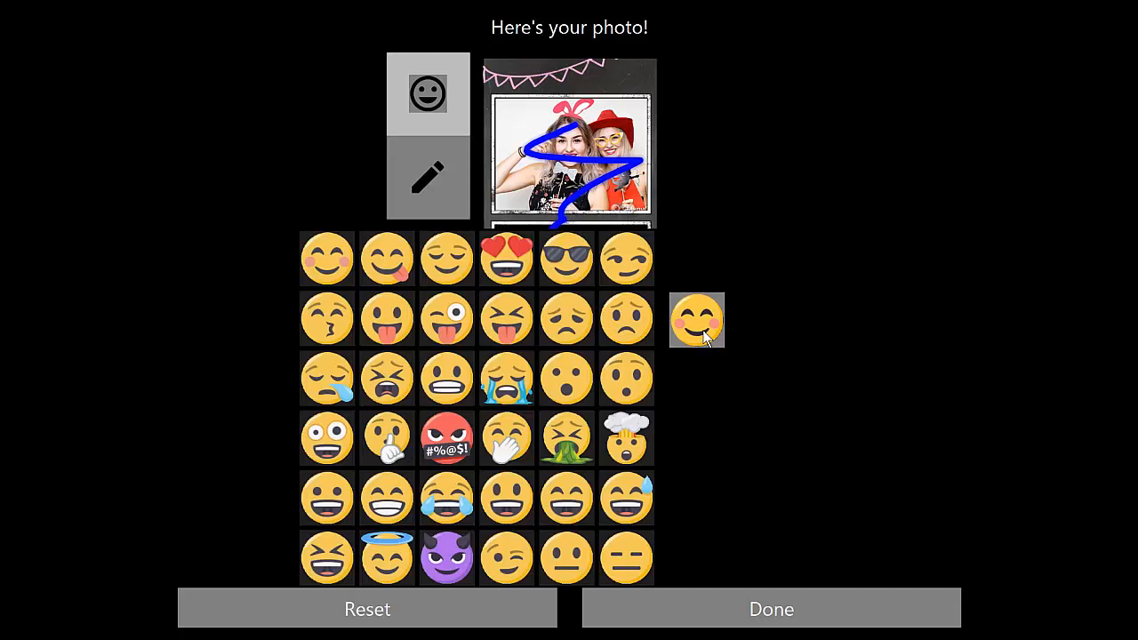
pyautogui.click(390, 440)
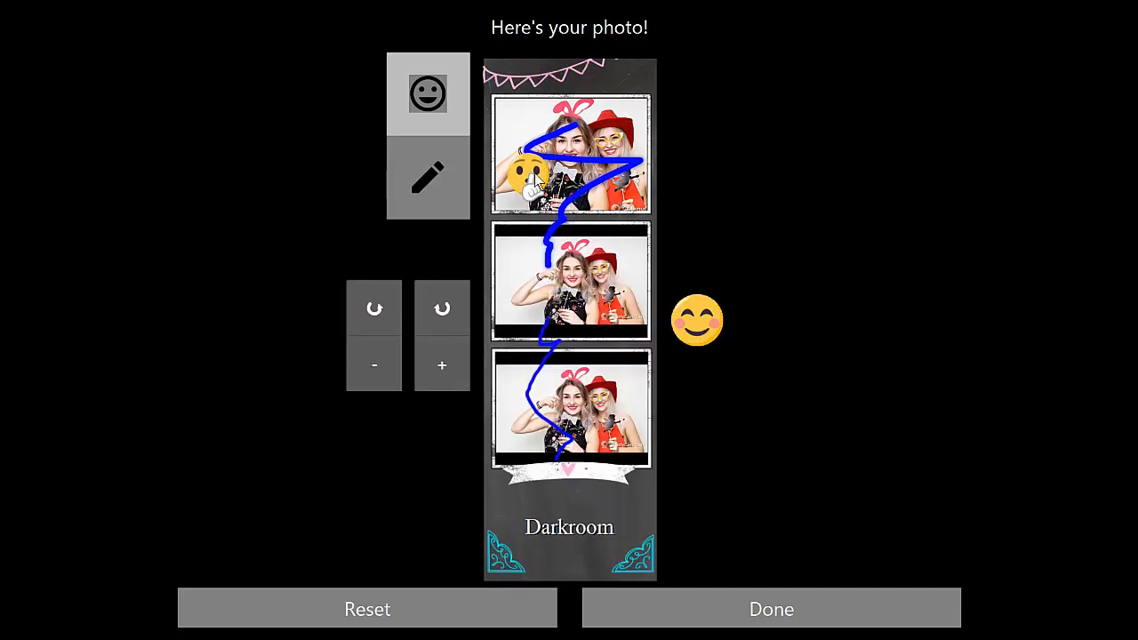
pyautogui.moveTo(536, 179); pyautogui.dragTo(536, 483)
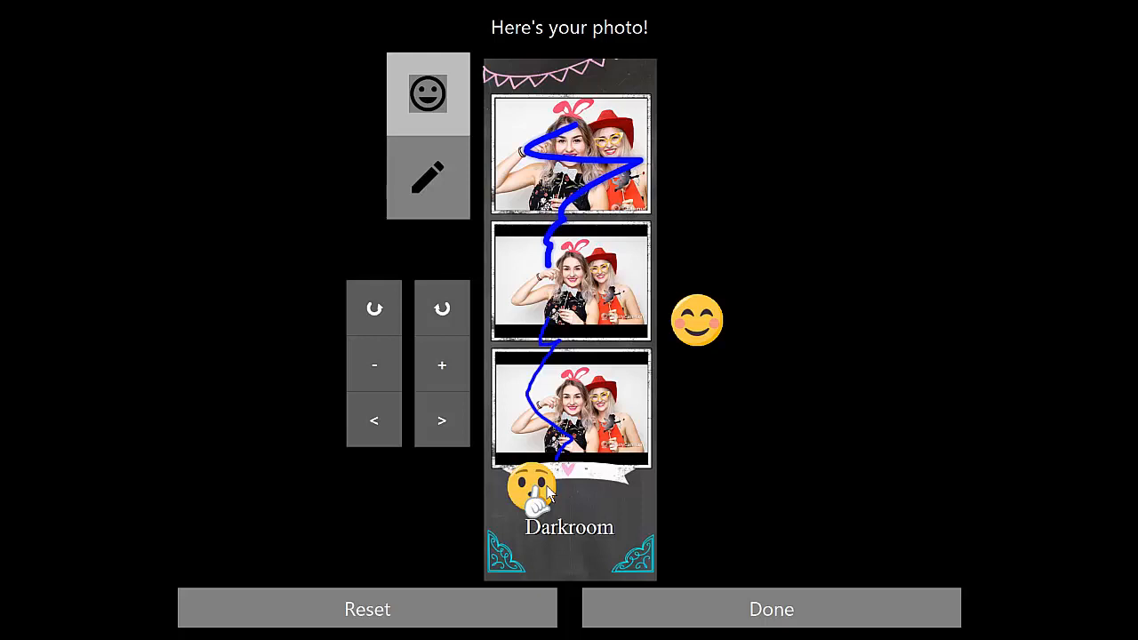
# Centre the shushing-face emoji on the banner, finish editing the photo strip and exit booth mode
pyautogui.moveTo(549, 495); pyautogui.dragTo(588, 491)
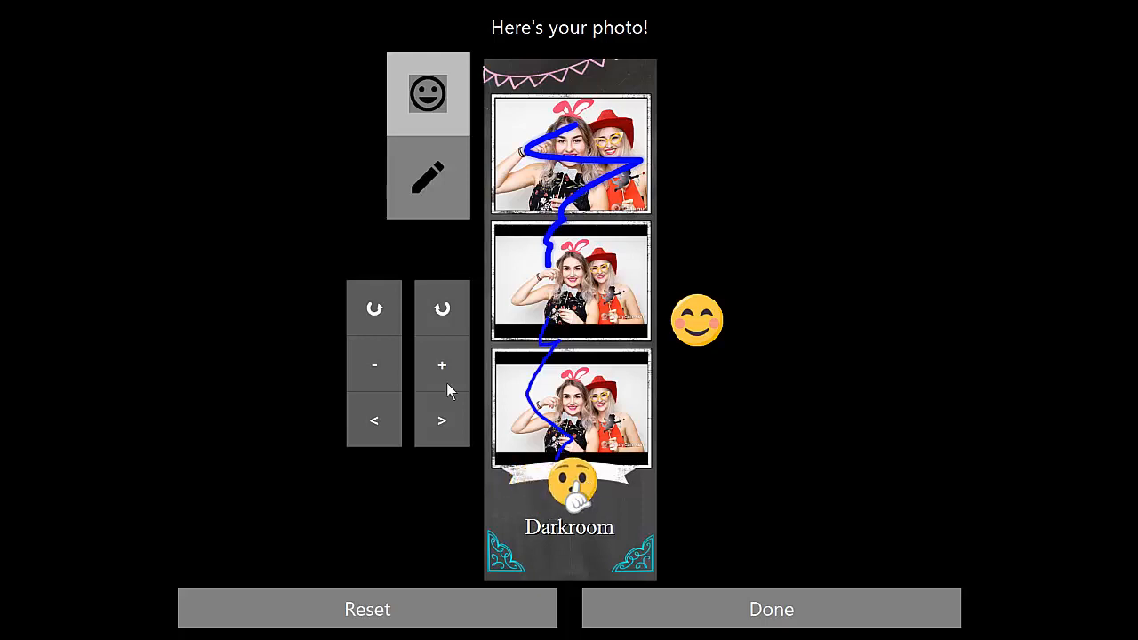
pyautogui.click(726, 617)
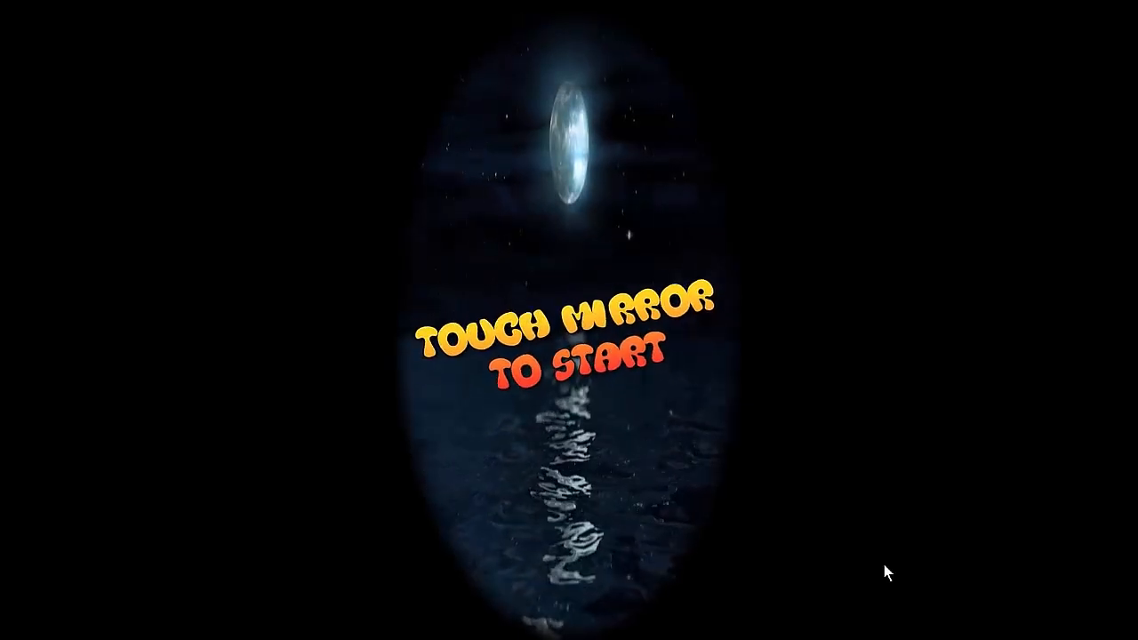
pyautogui.press('Escape')
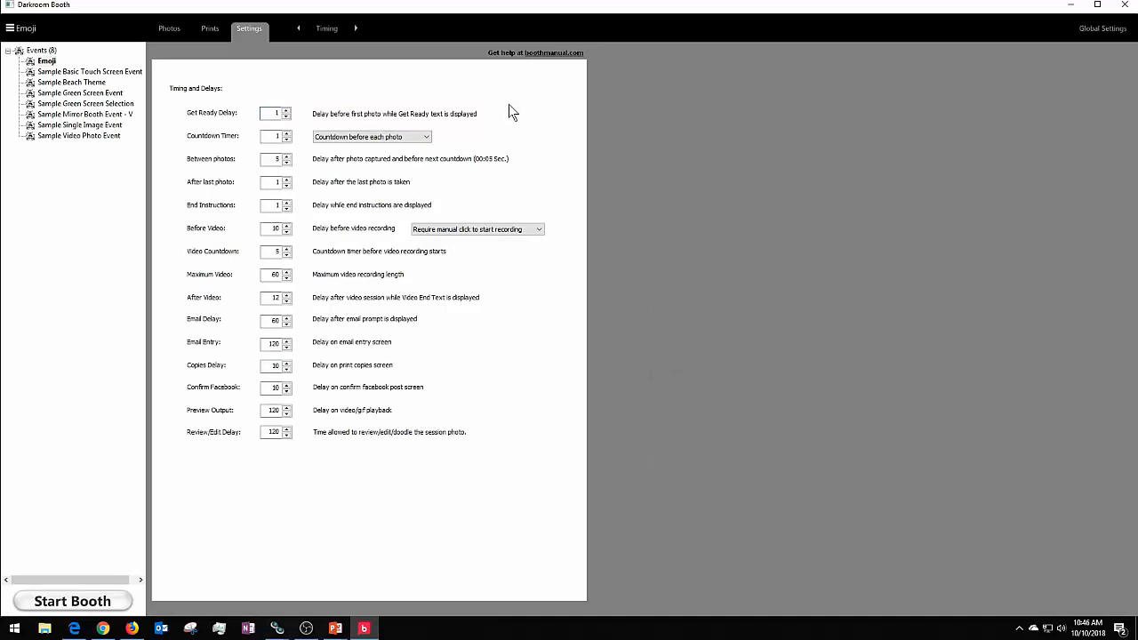
# Open the Chalkboard 2x6 3 Photo print template for editing from the Emoji event's output settings
pyautogui.click(323, 31)
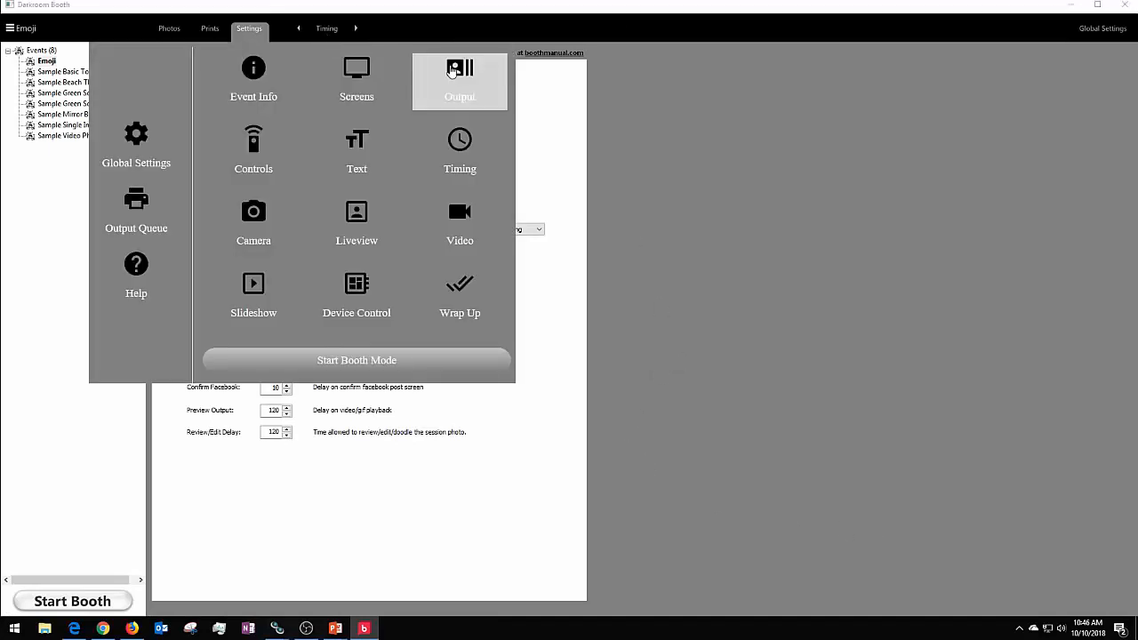
pyautogui.click(452, 71)
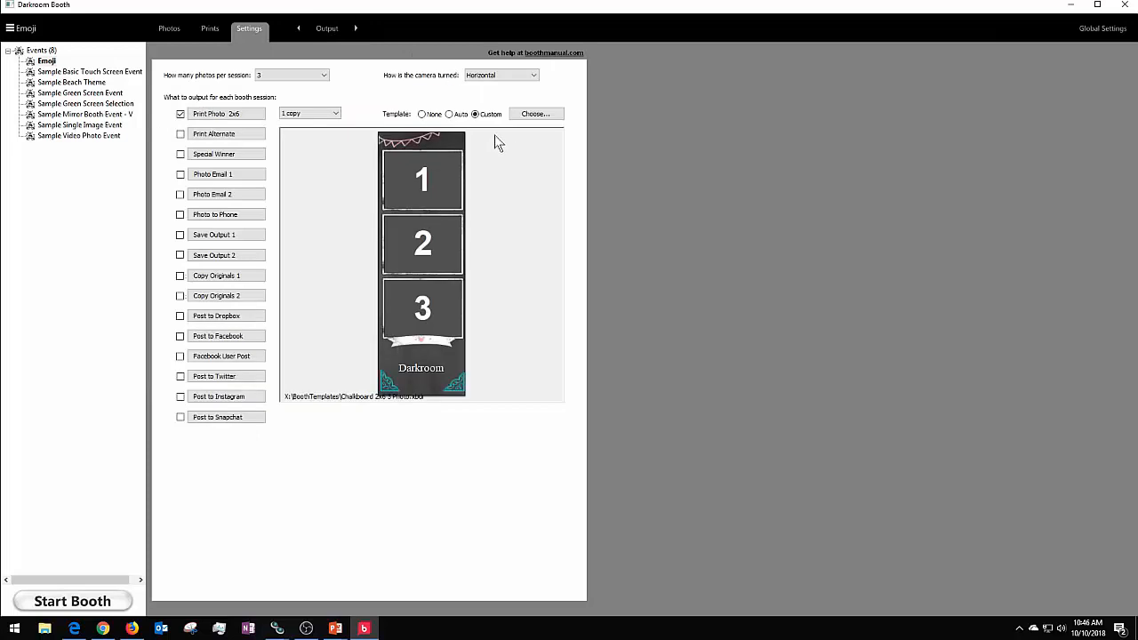
pyautogui.click(524, 117)
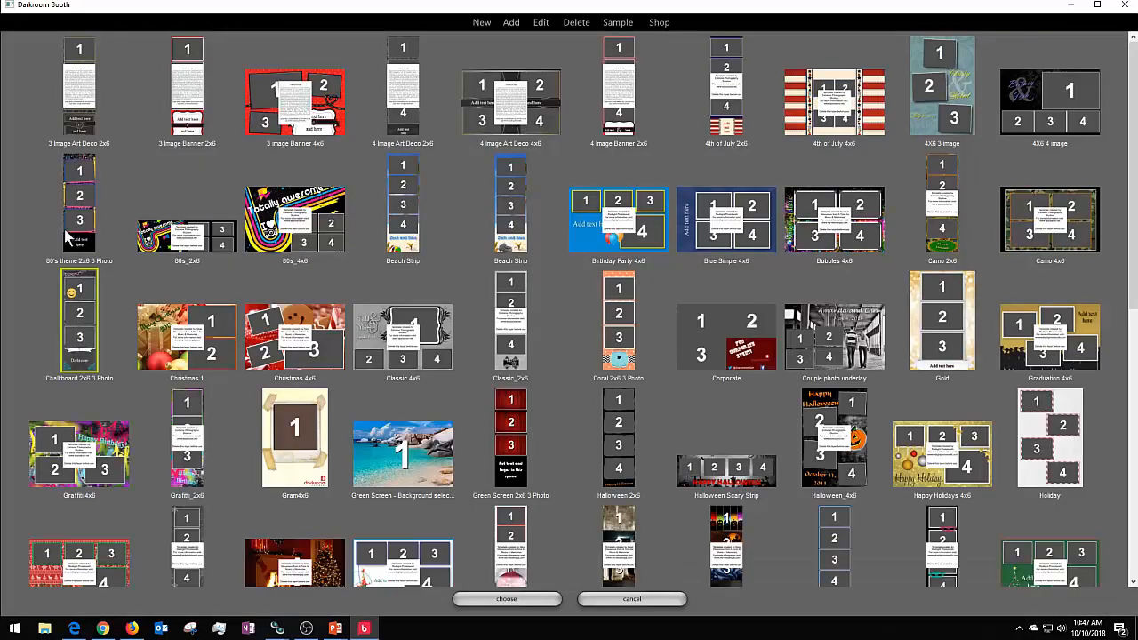
pyautogui.doubleClick(78, 315)
# Inspect the emoji graphic's properties and its Emojis graphic list, and close both without changes
pyautogui.click(472, 183)
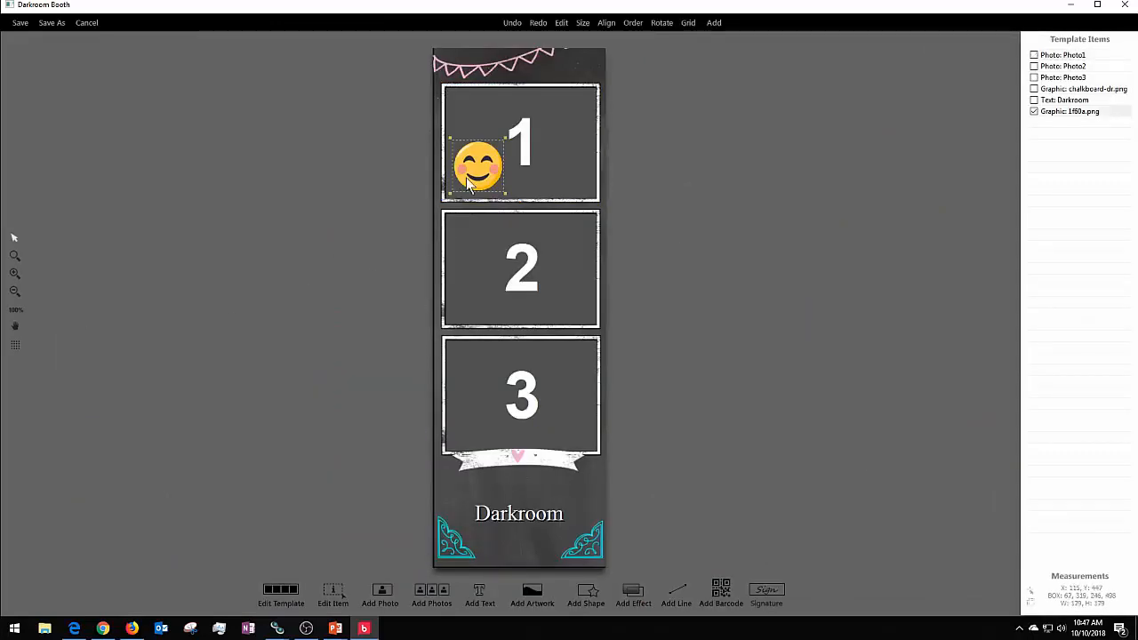
pyautogui.doubleClick(471, 184)
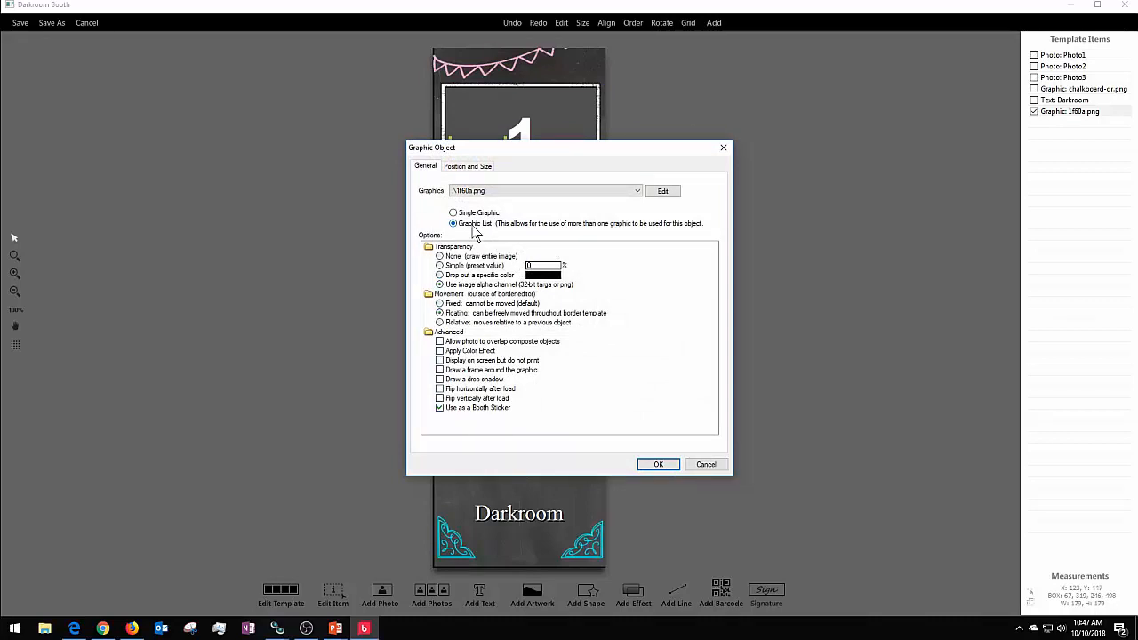
pyautogui.click(662, 191)
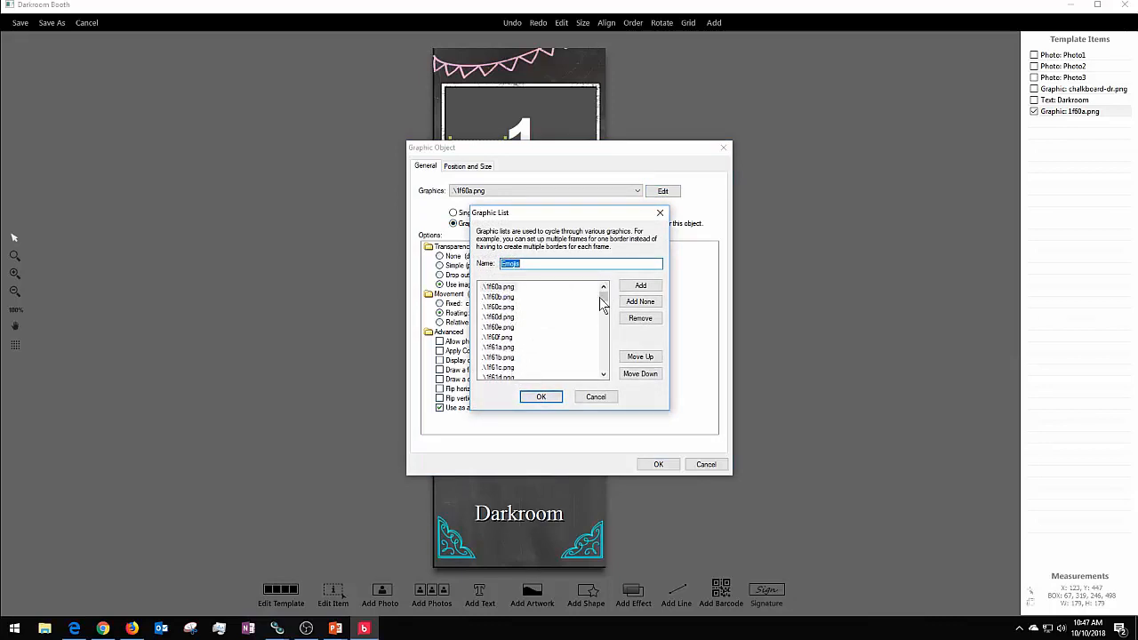
pyautogui.moveTo(603, 304); pyautogui.dragTo(607, 345)
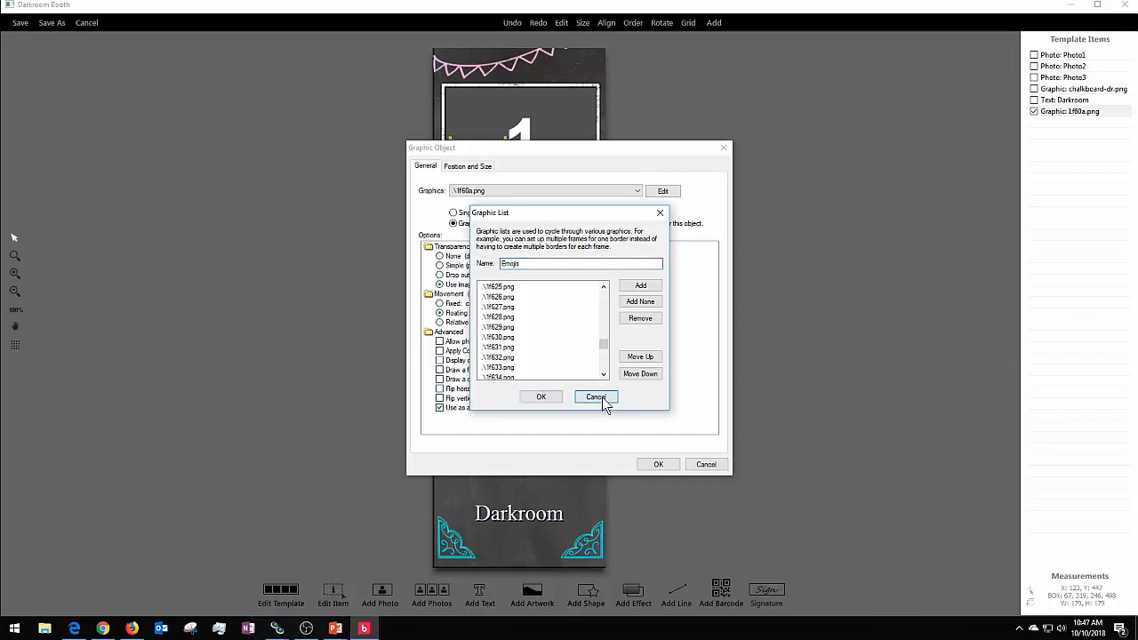
pyautogui.click(594, 397)
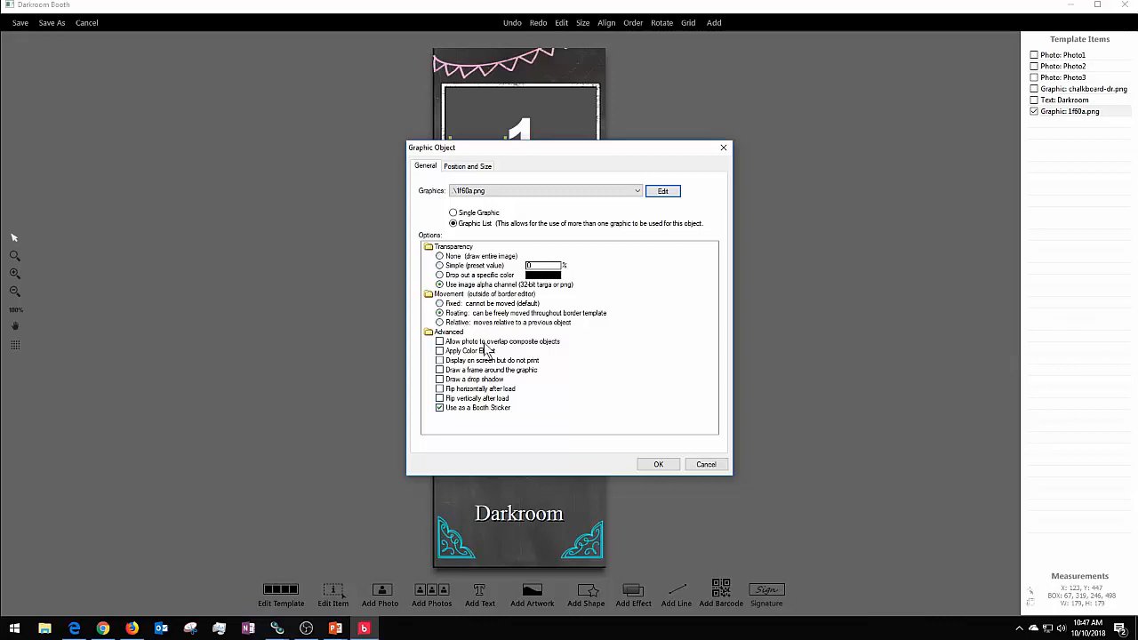
pyautogui.click(707, 473)
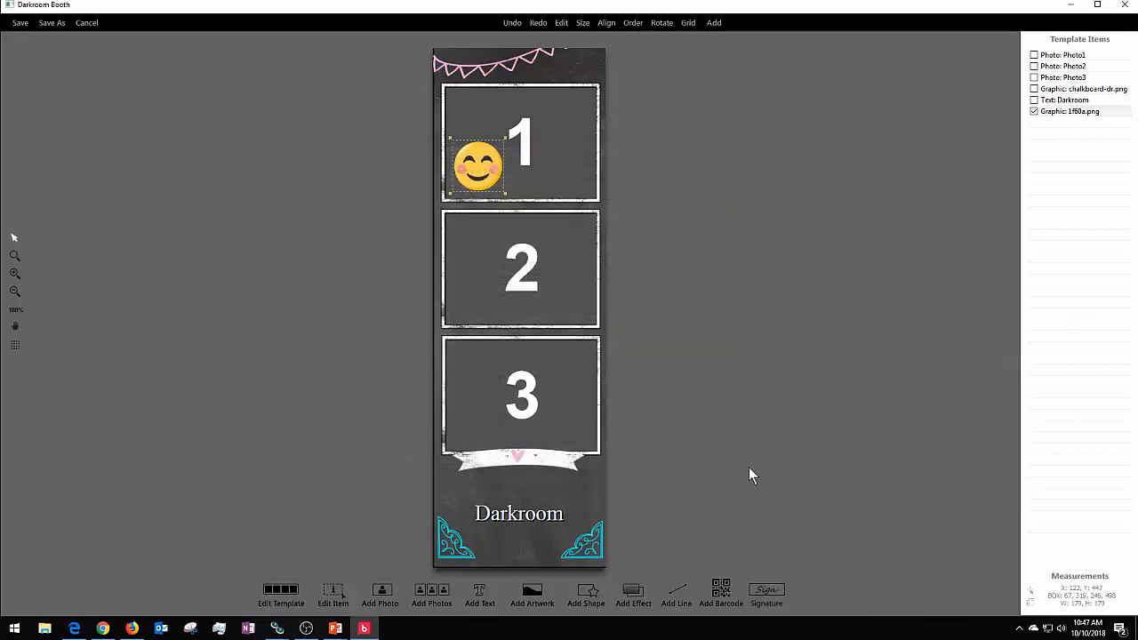
# Leave the template editor without saving and cancel the template selection
pyautogui.click(87, 23)
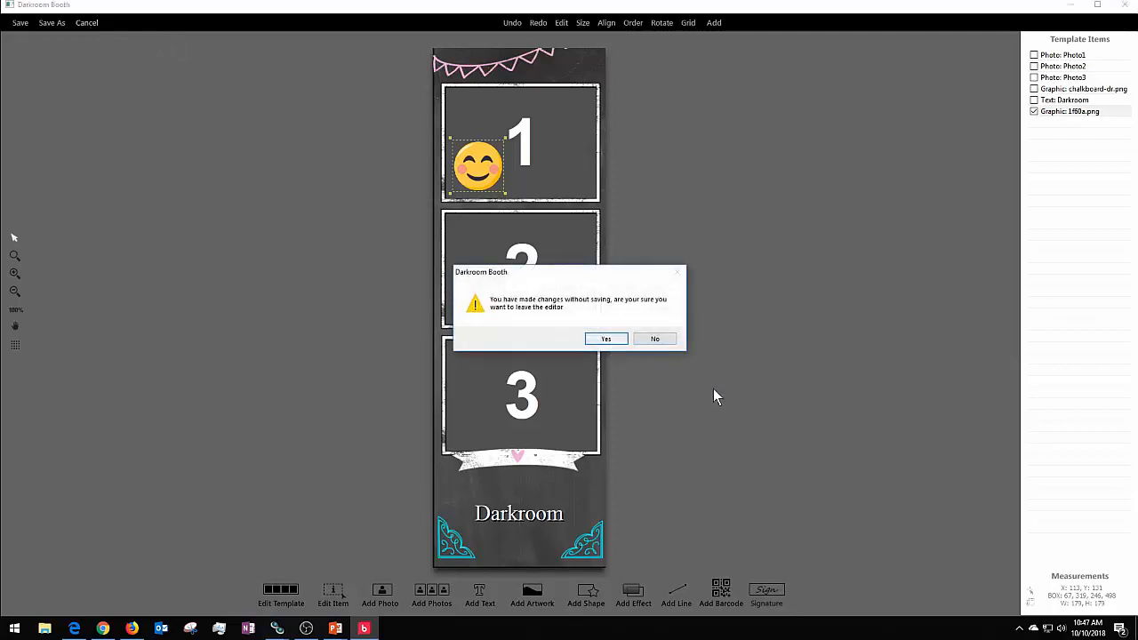
pyautogui.click(605, 340)
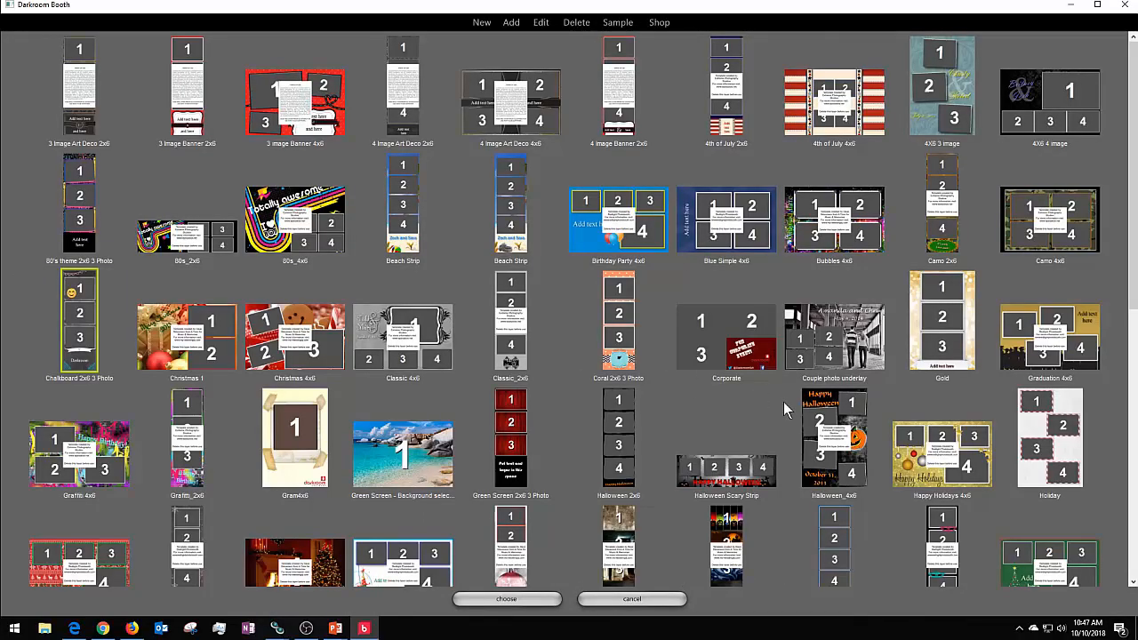
pyautogui.click(613, 600)
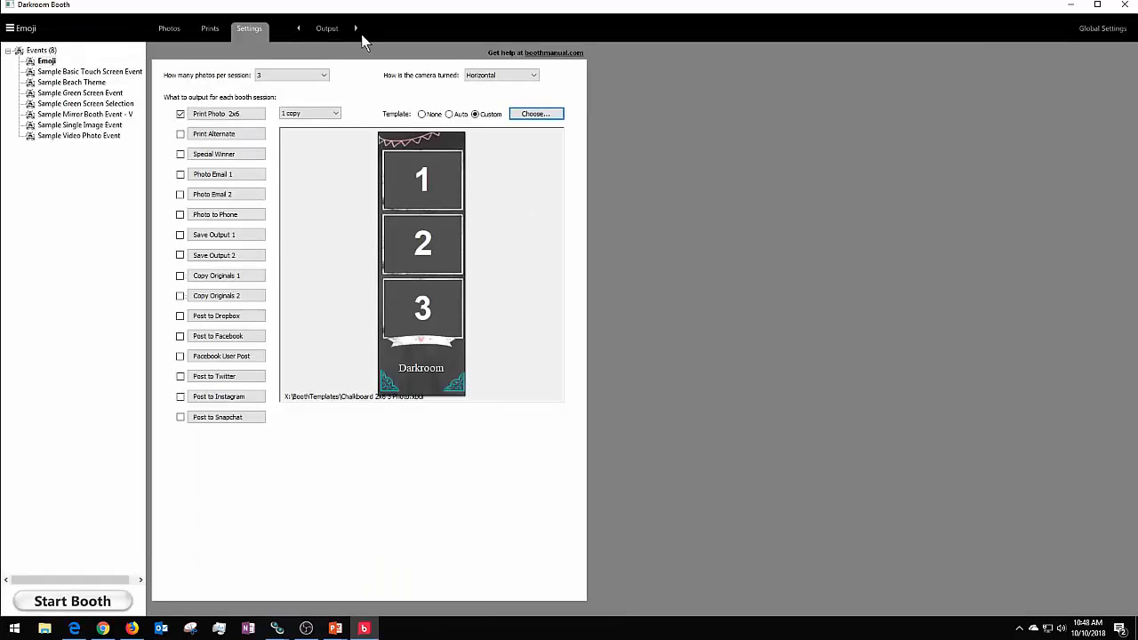
# Review the event's text settings and the doodle pen colors, including the Pen 1 color choices, and cancel without changes
pyautogui.click(334, 32)
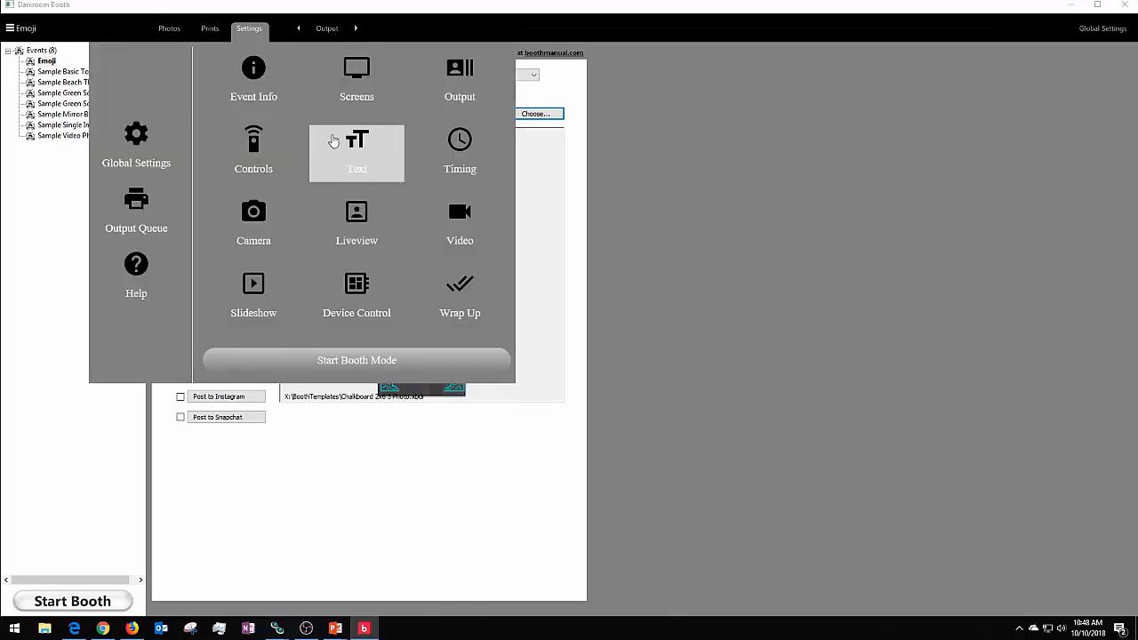
pyautogui.click(349, 147)
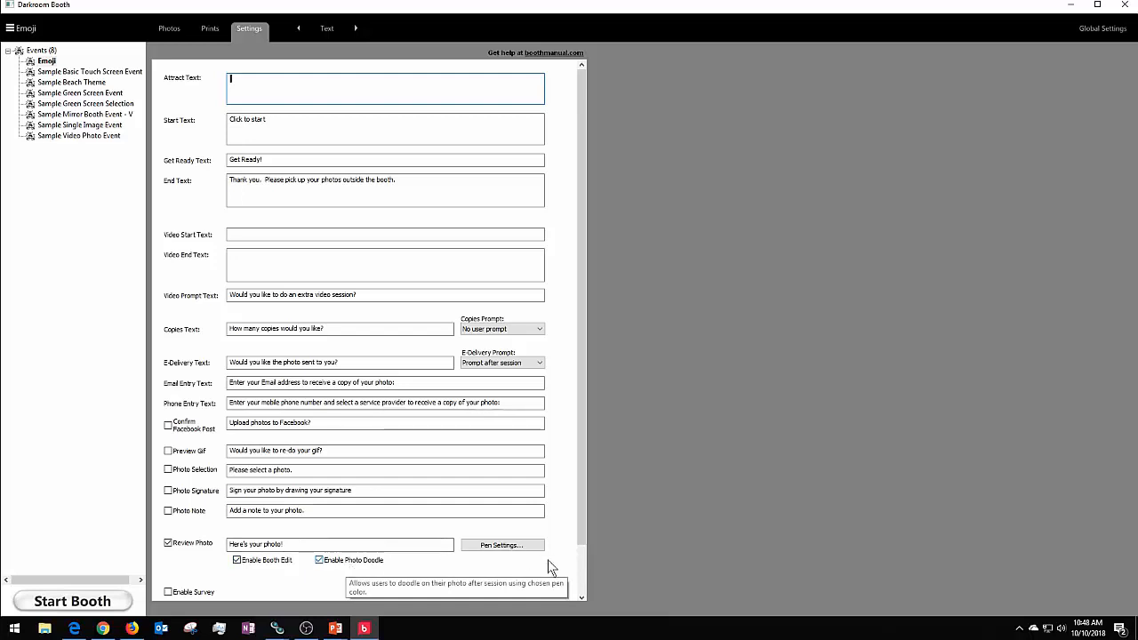
pyautogui.click(504, 545)
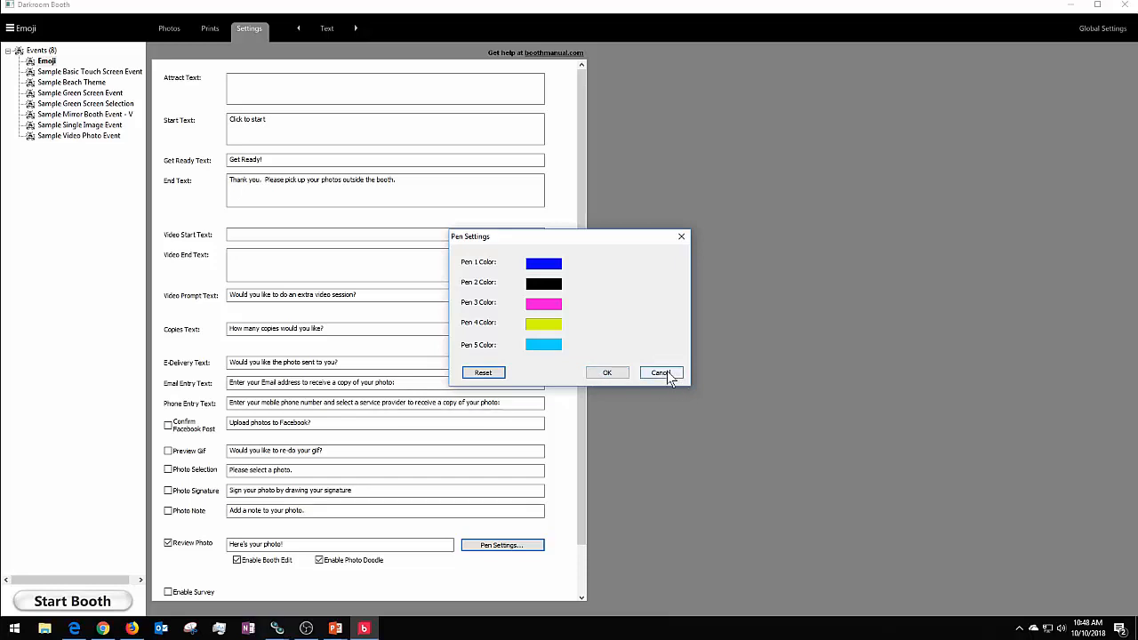
pyautogui.click(544, 264)
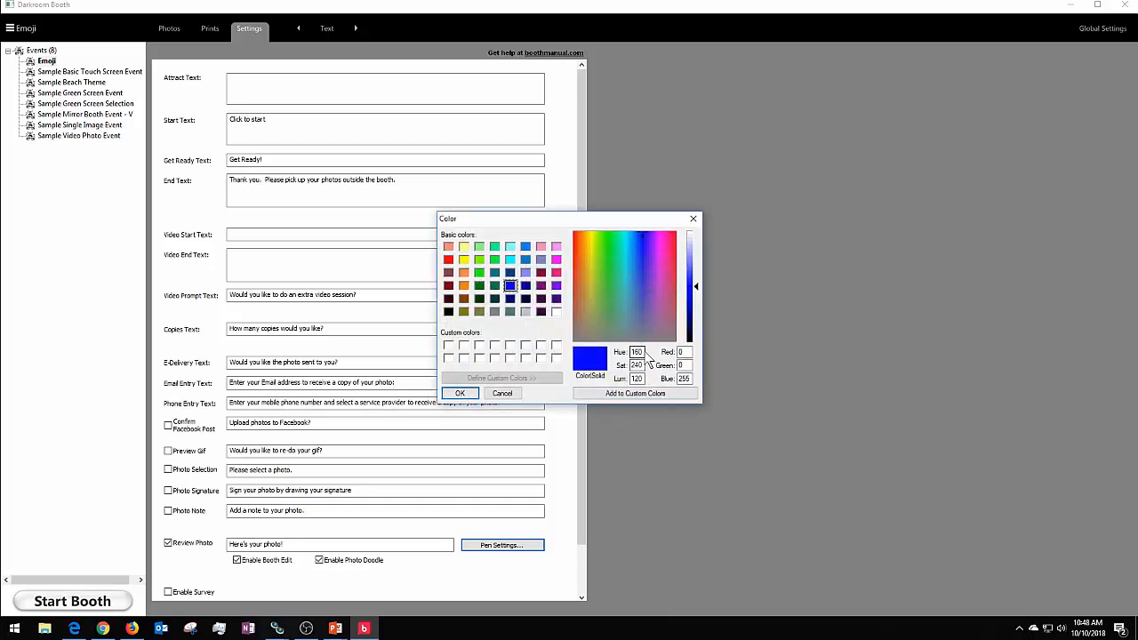
pyautogui.click(505, 394)
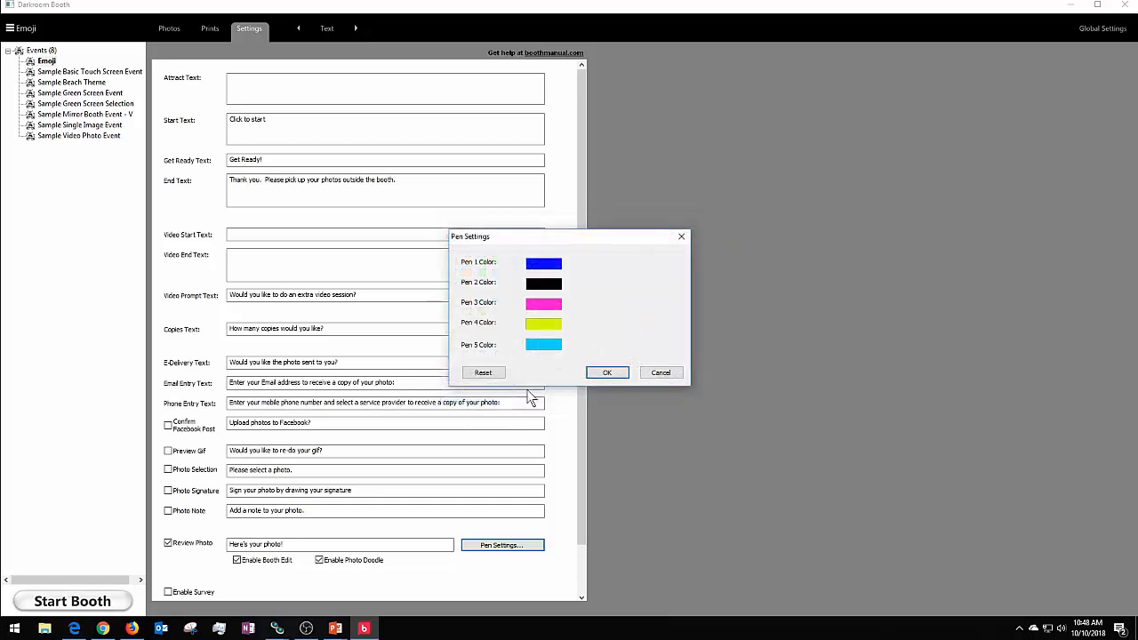
pyautogui.click(661, 374)
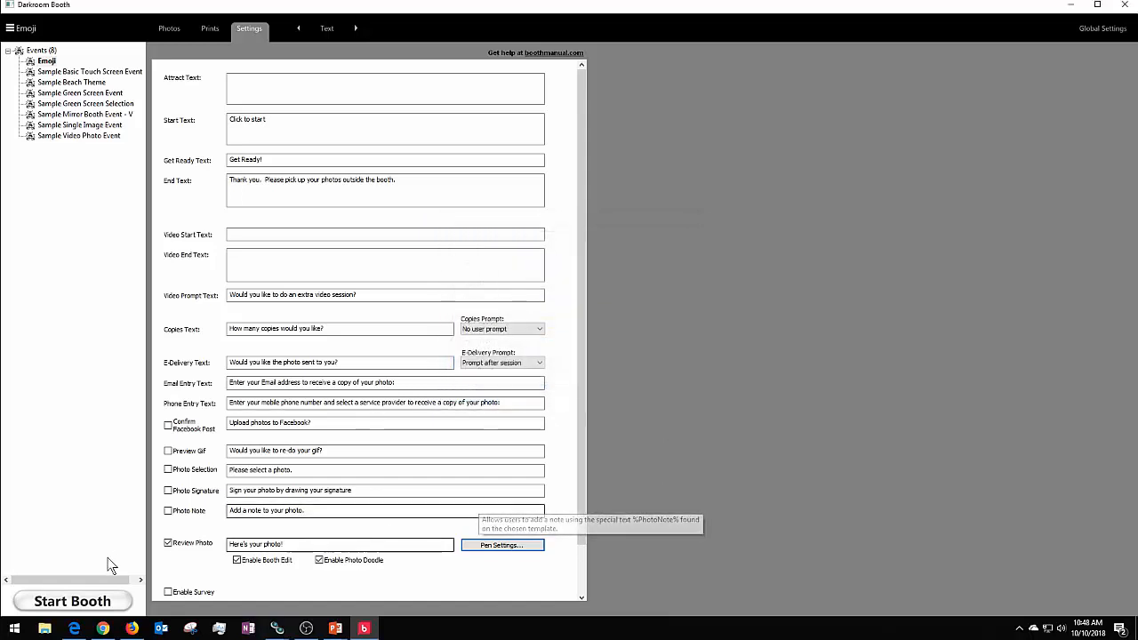